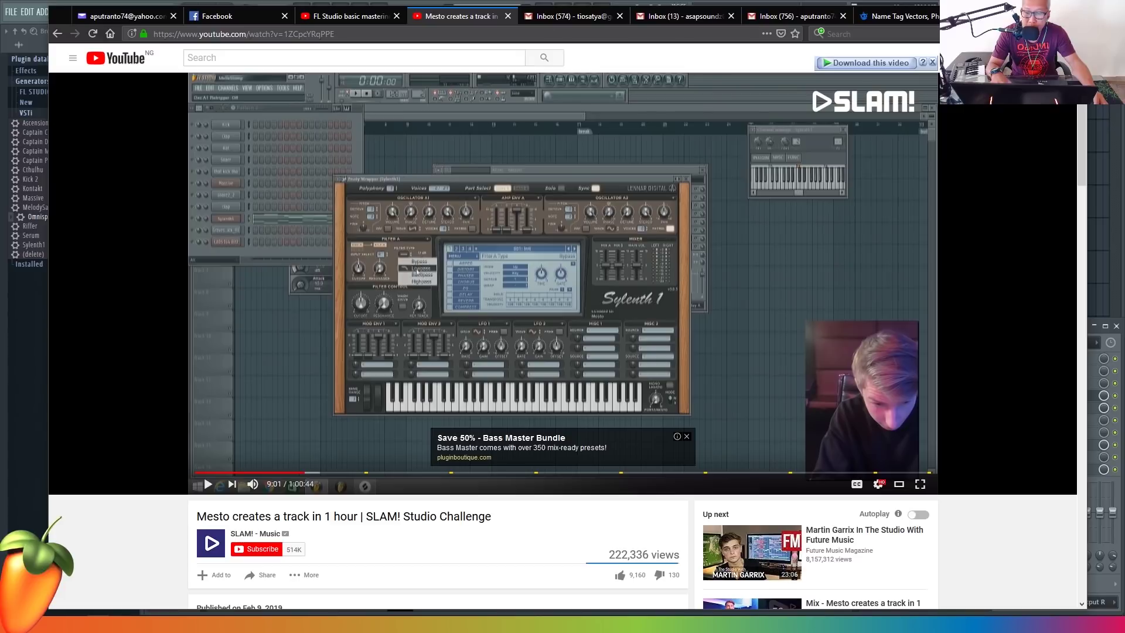
Switch to FL Studio, clearing the browser, Windows 10 Update Assistant and OBS windows away from the mixer and SPAN analyzer.
click(350, 15)
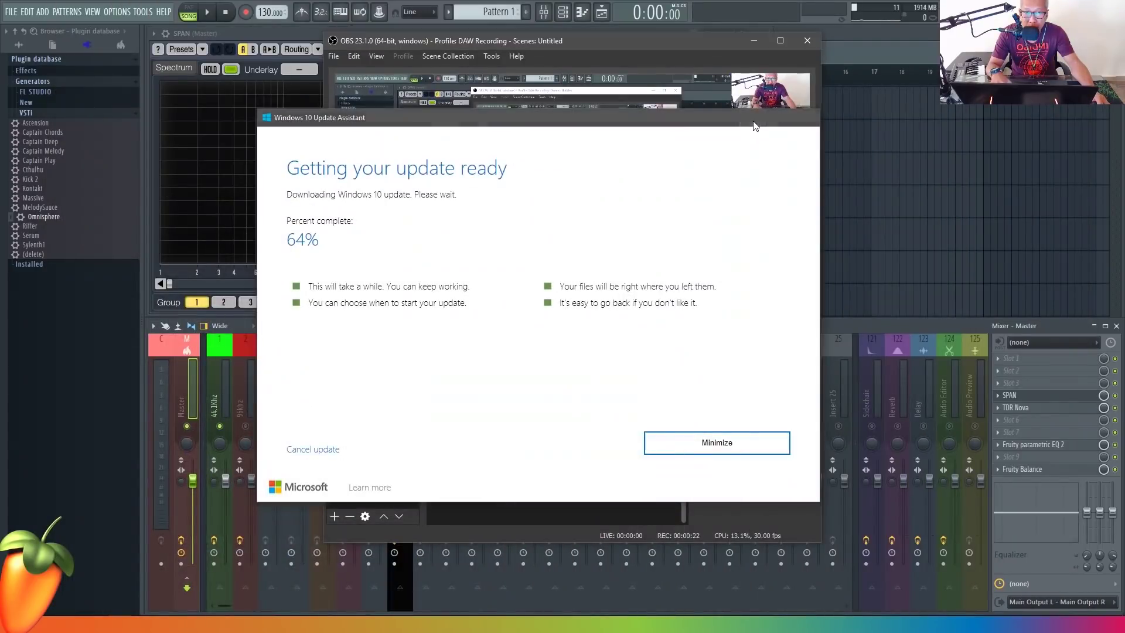
click(754, 48)
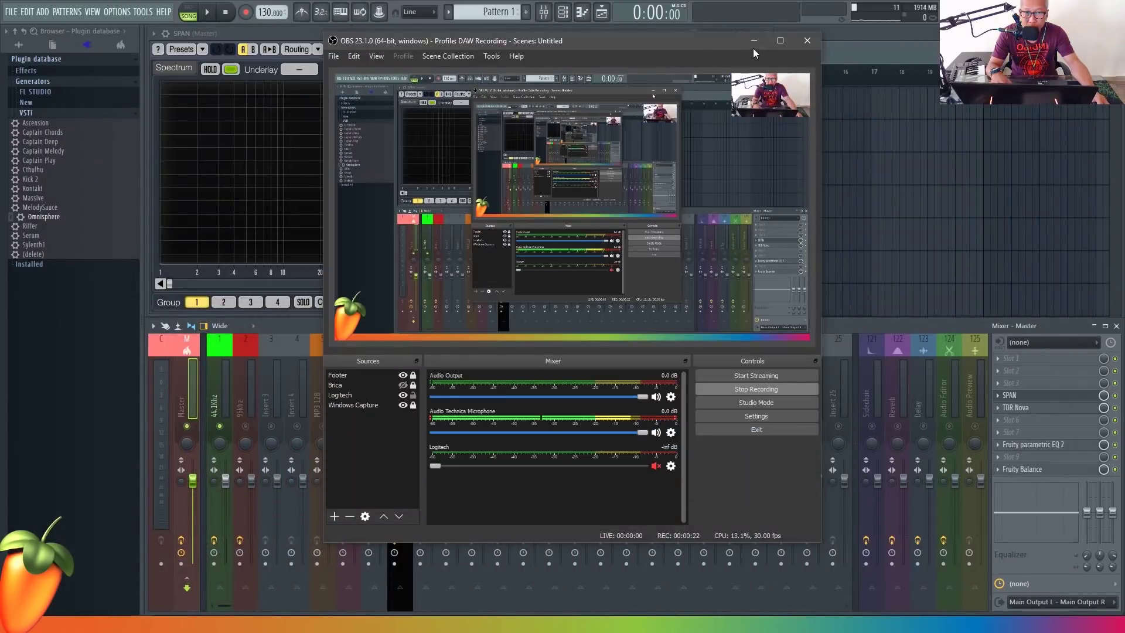
click(754, 42)
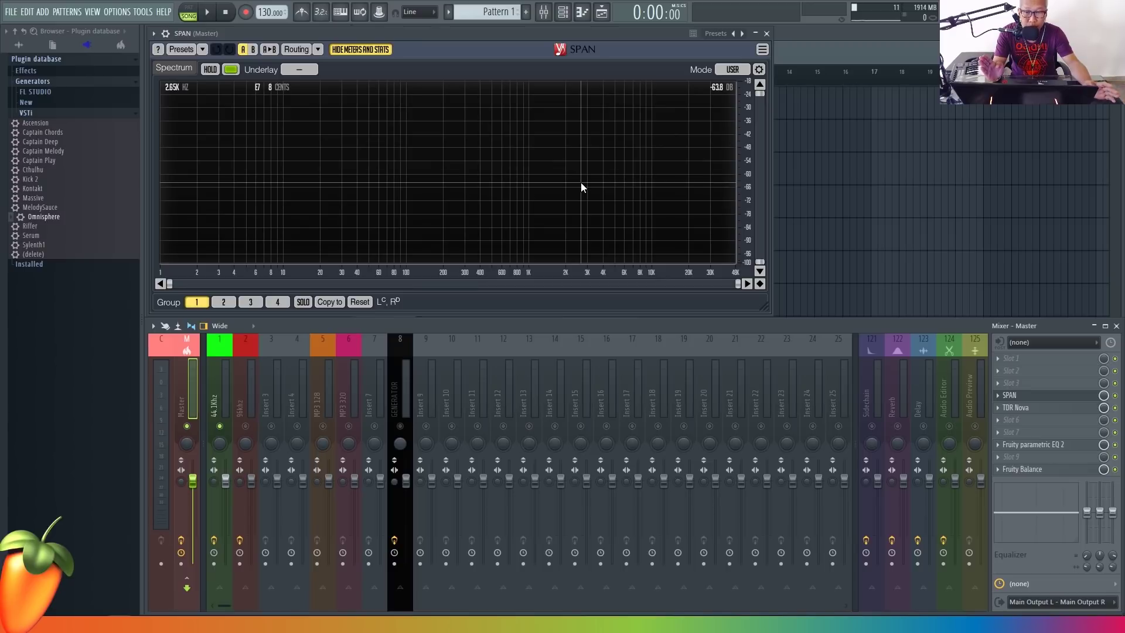
Open Fruity parametric EQ 2 on the Master and move its first band to the lowest frequency and its last band to the highest.
click(1032, 445)
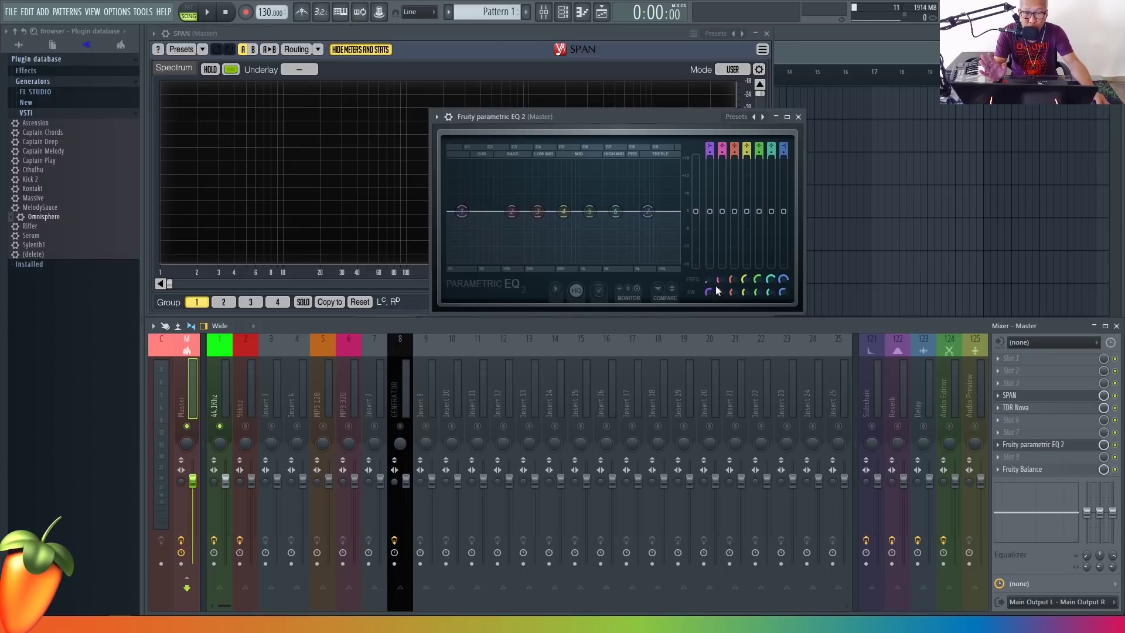
drag(461, 211, 448, 211)
mouse_move(785, 280)
mouse_down()
mouse_move(785, 259)
mouse_move(782, 286)
mouse_up()
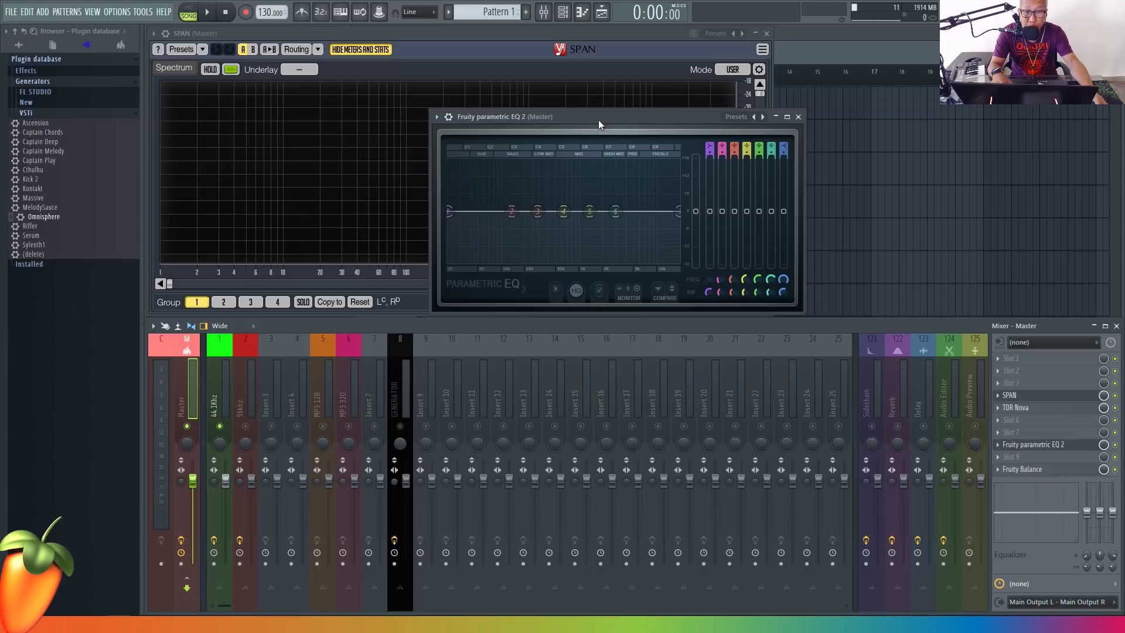
drag(599, 119, 690, 124)
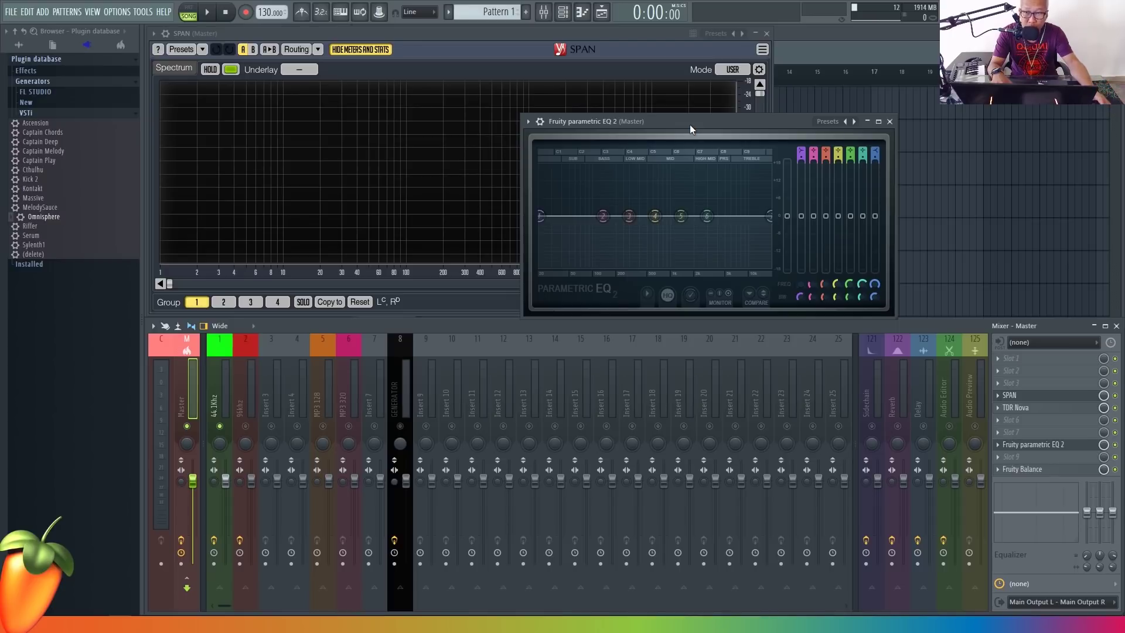
Check the sample rate options in the audio settings, keeping 96000 Hz, and close the settings and the parametric EQ.
click(124, 17)
click(128, 47)
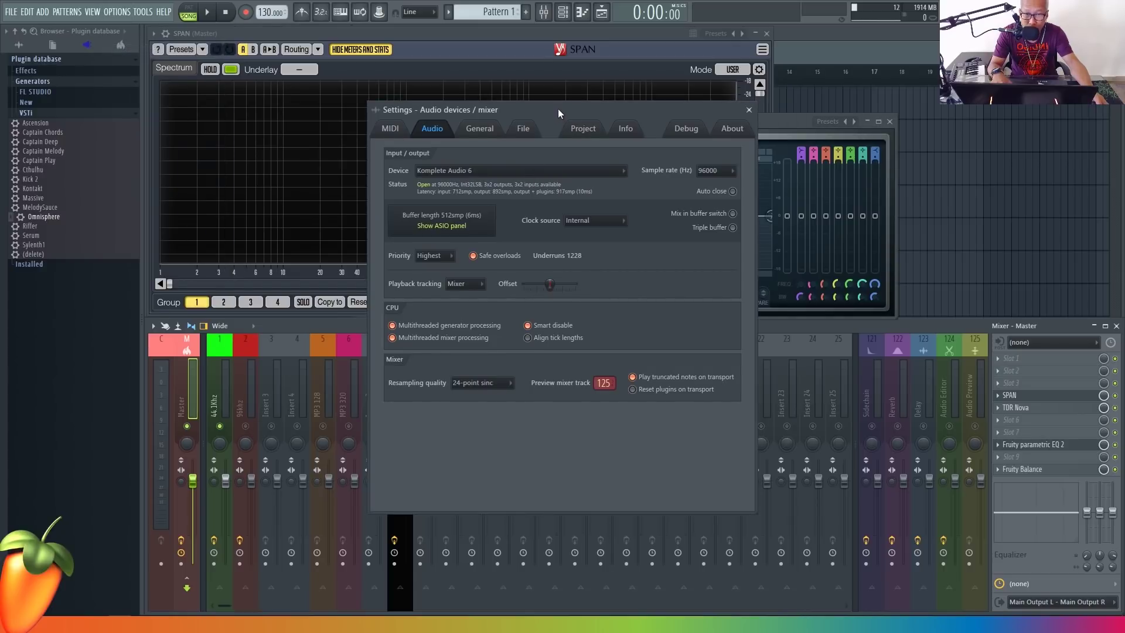
drag(559, 109, 496, 108)
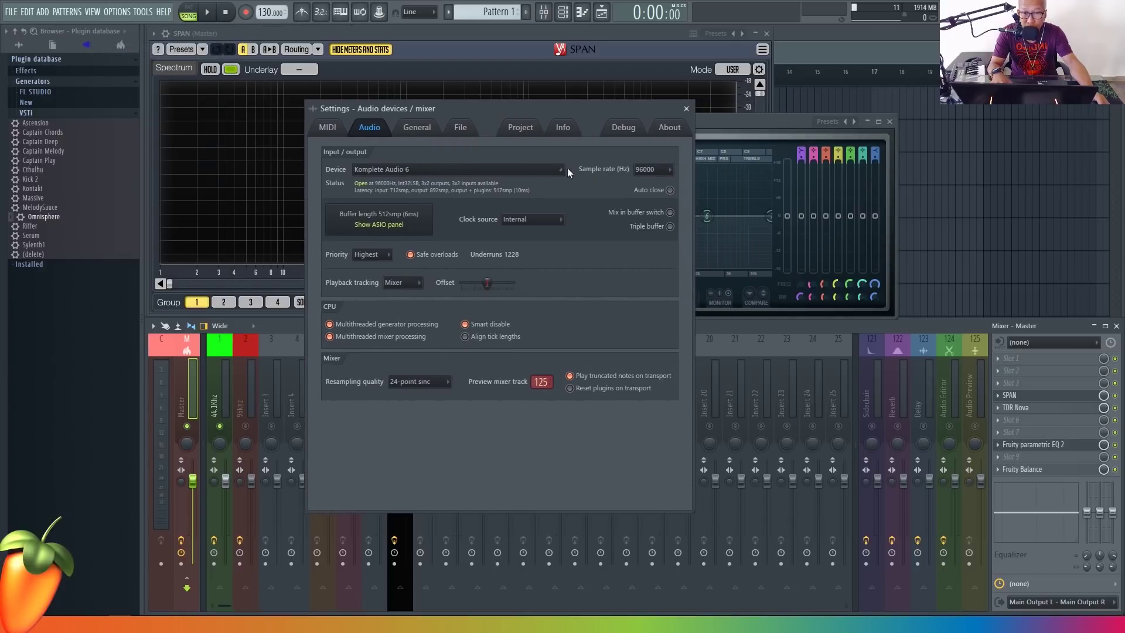
click(647, 169)
click(667, 227)
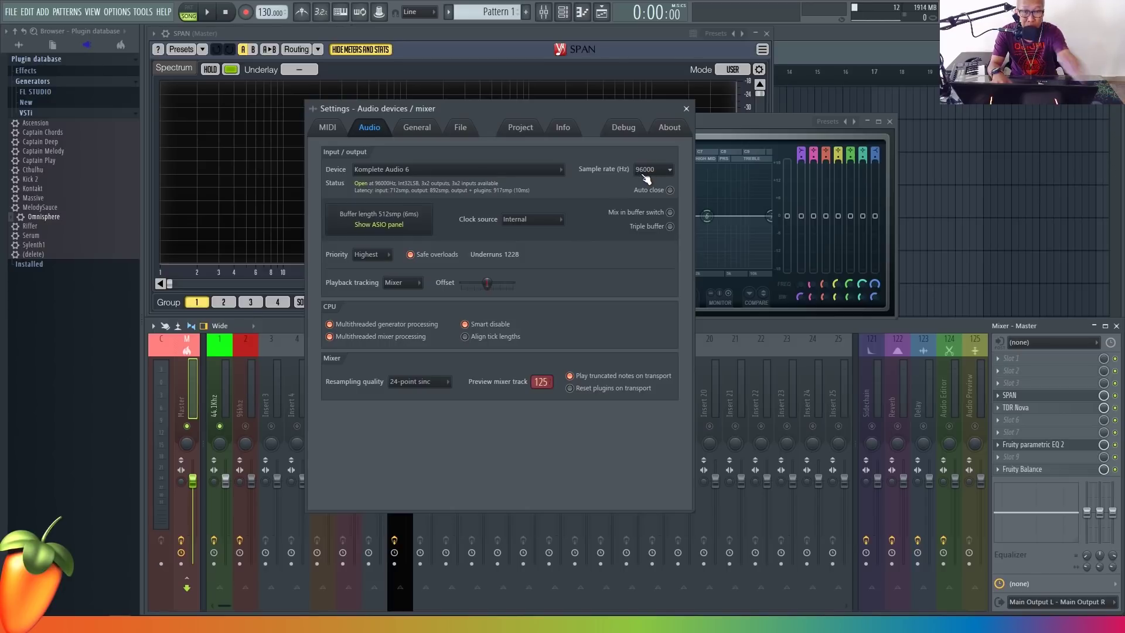
click(686, 109)
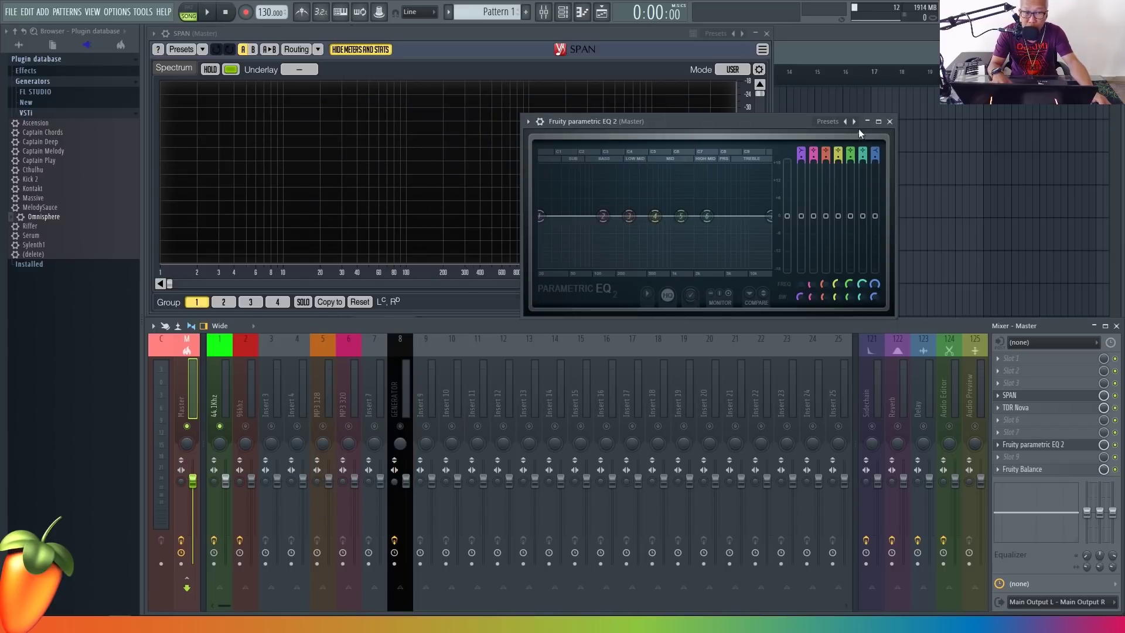
click(890, 121)
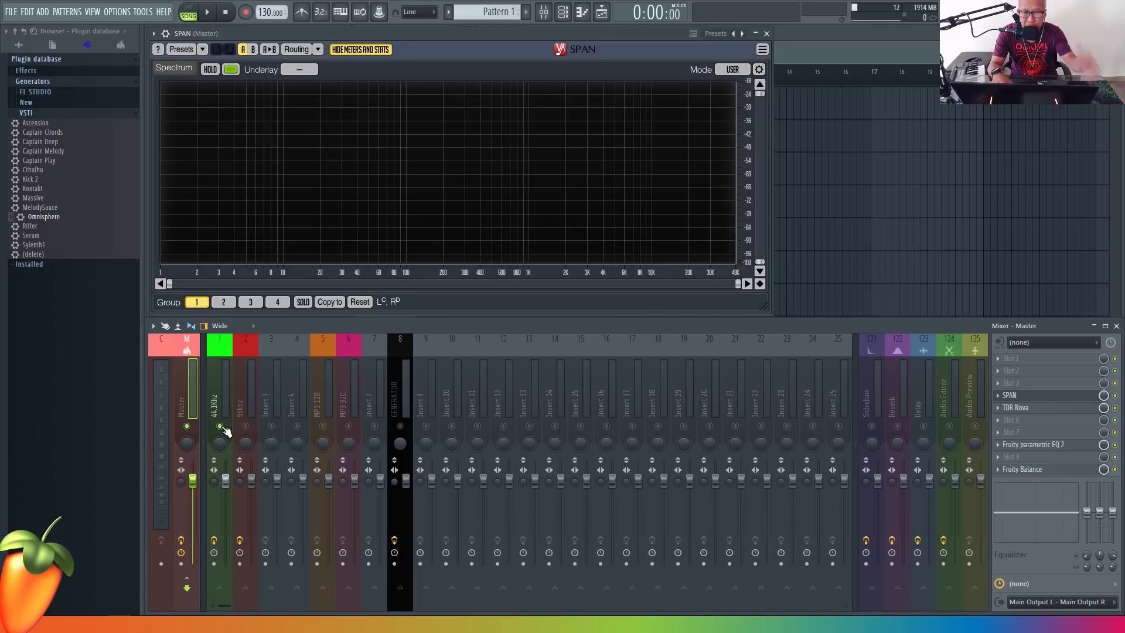
Play the song and alternate solo between the 96khz and 44.1Khz tracks to compare their spectra in SPAN, then stop playback.
key(space)
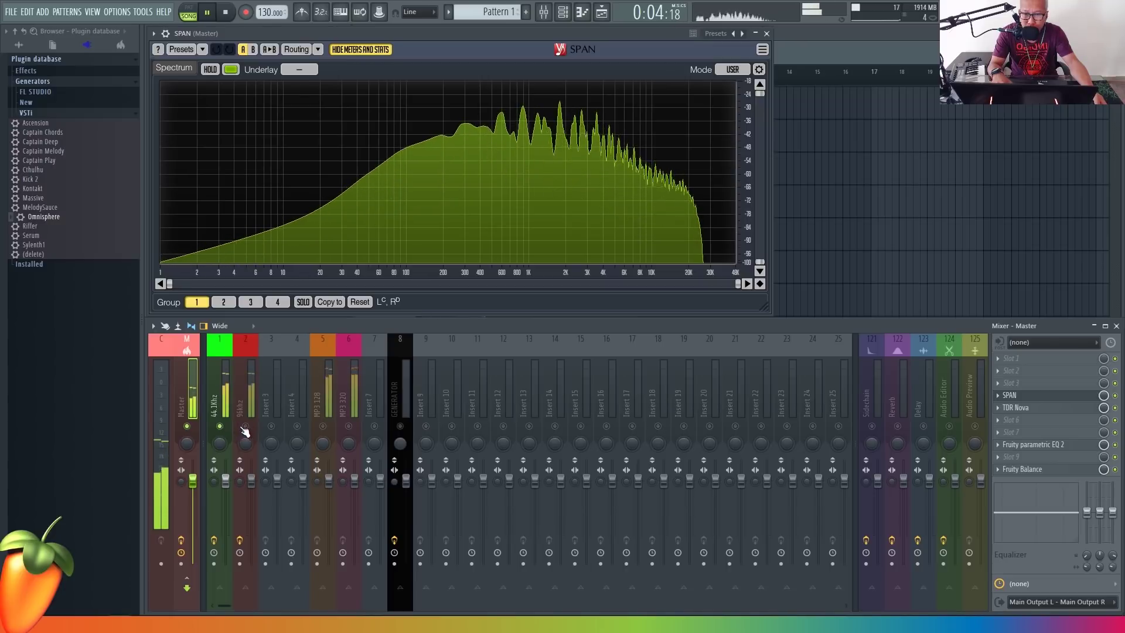
right_click(245, 426)
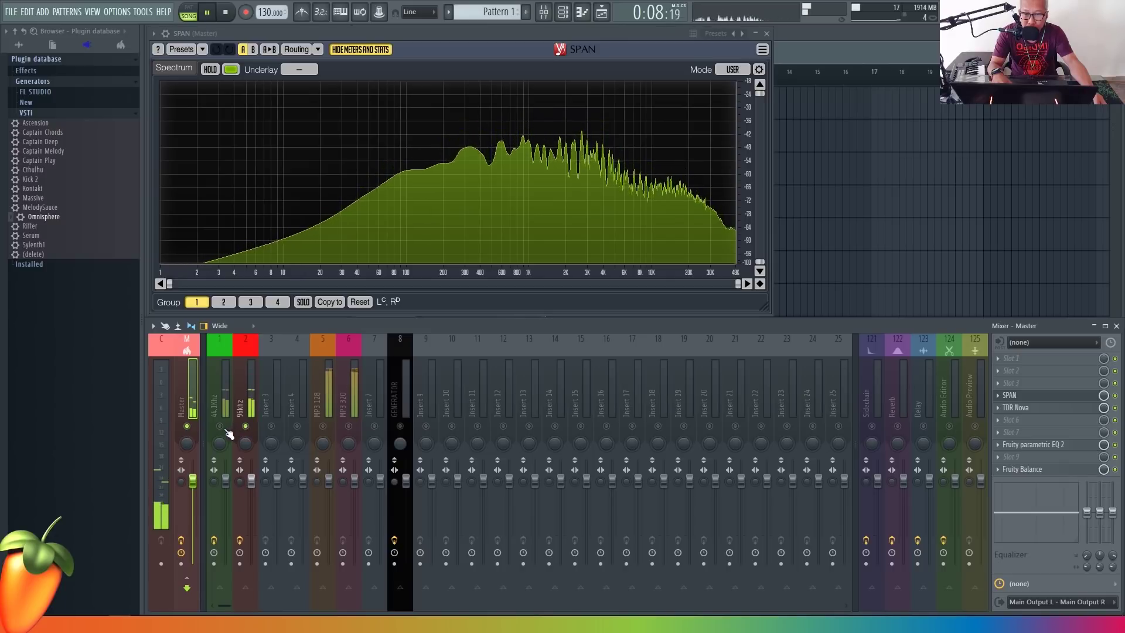
right_click(219, 427)
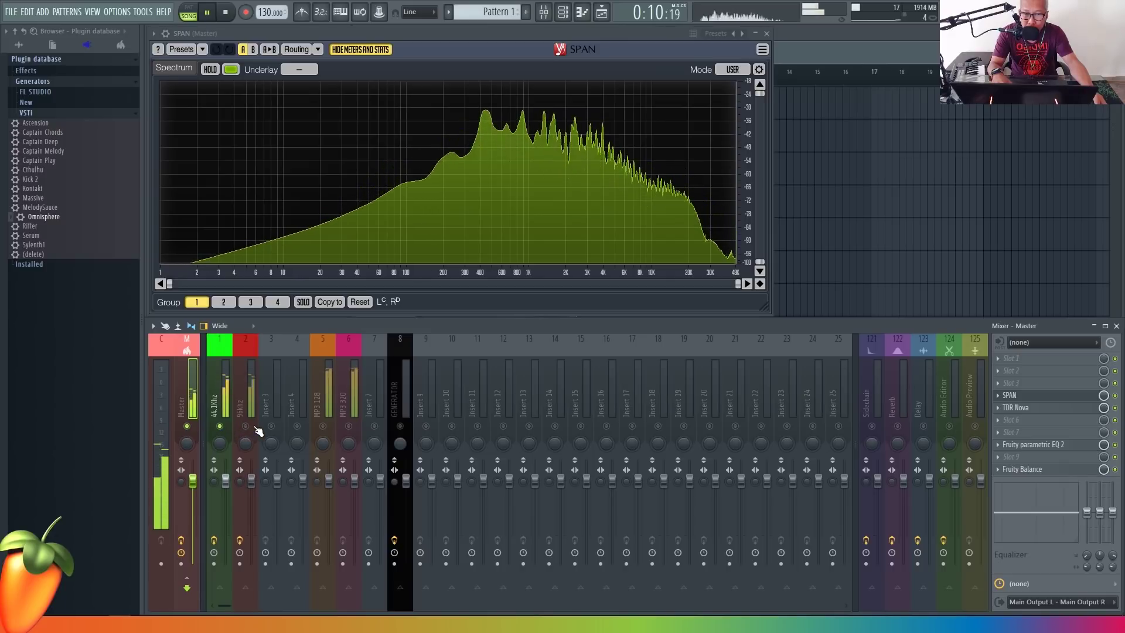
right_click(246, 427)
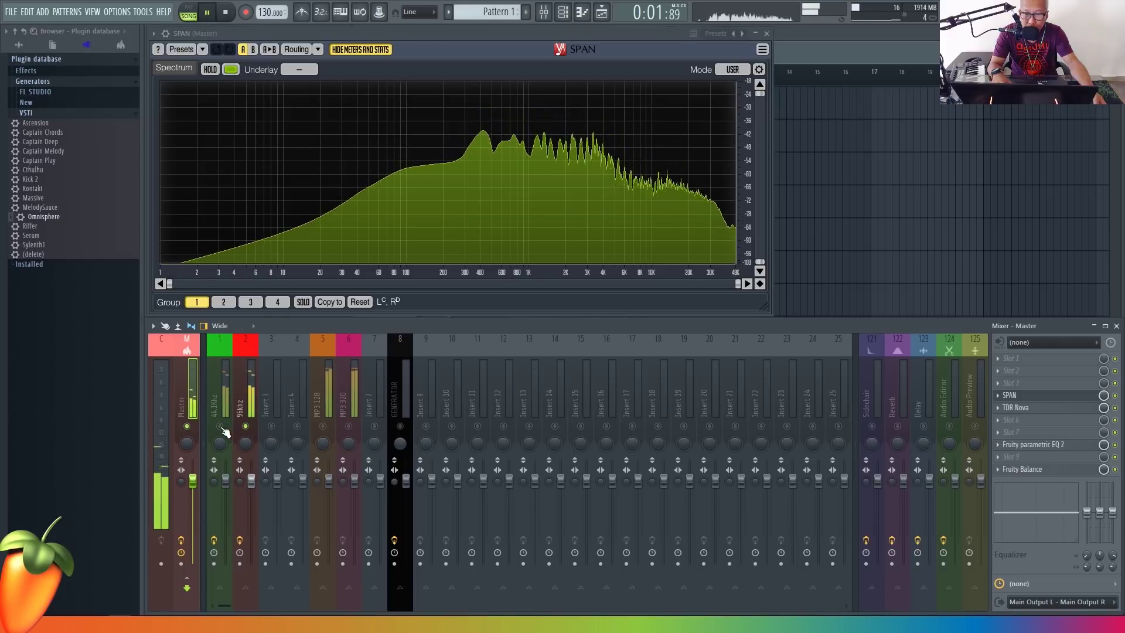
right_click(220, 427)
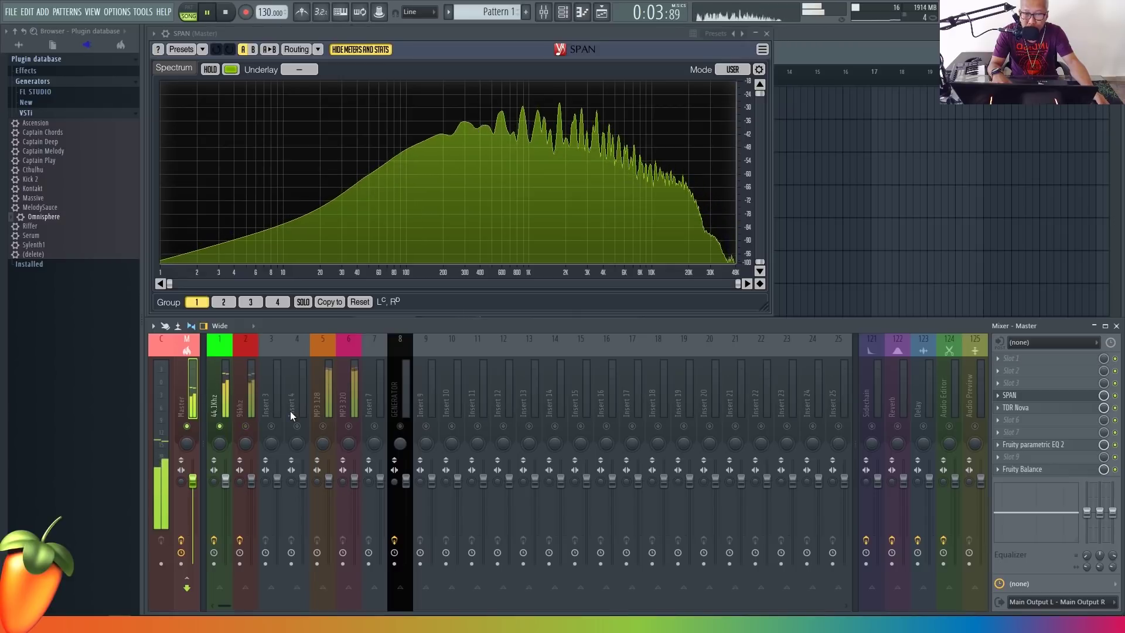
key(space)
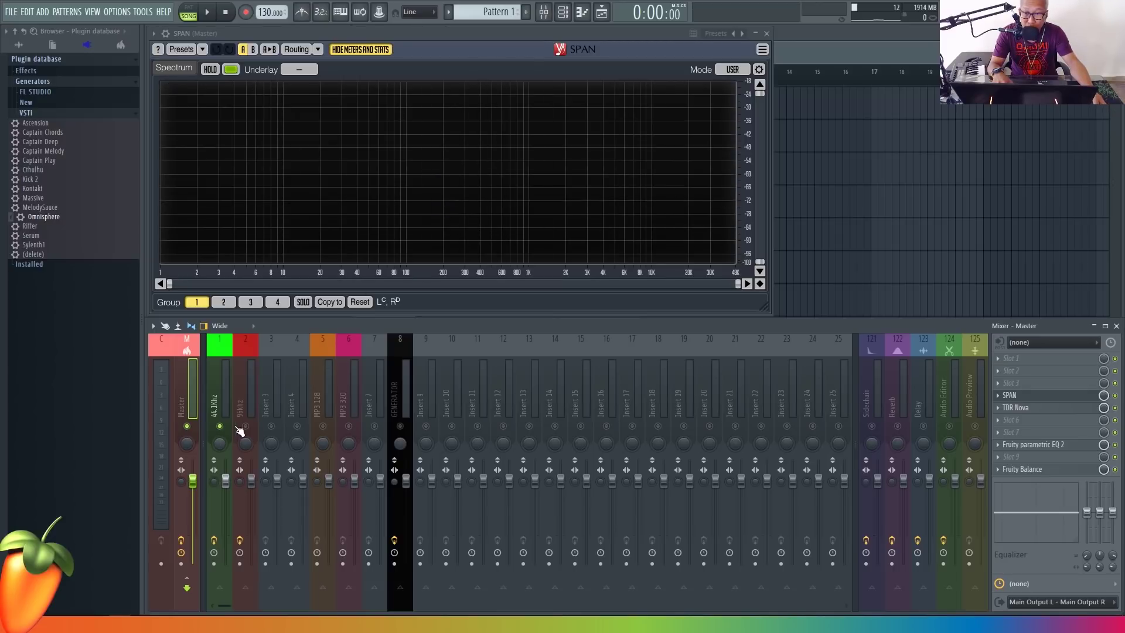
Replay the song and repeat the solo comparison of the two sample-rate tracks, finishing with the 96khz track soloed and playback stopped.
key(space)
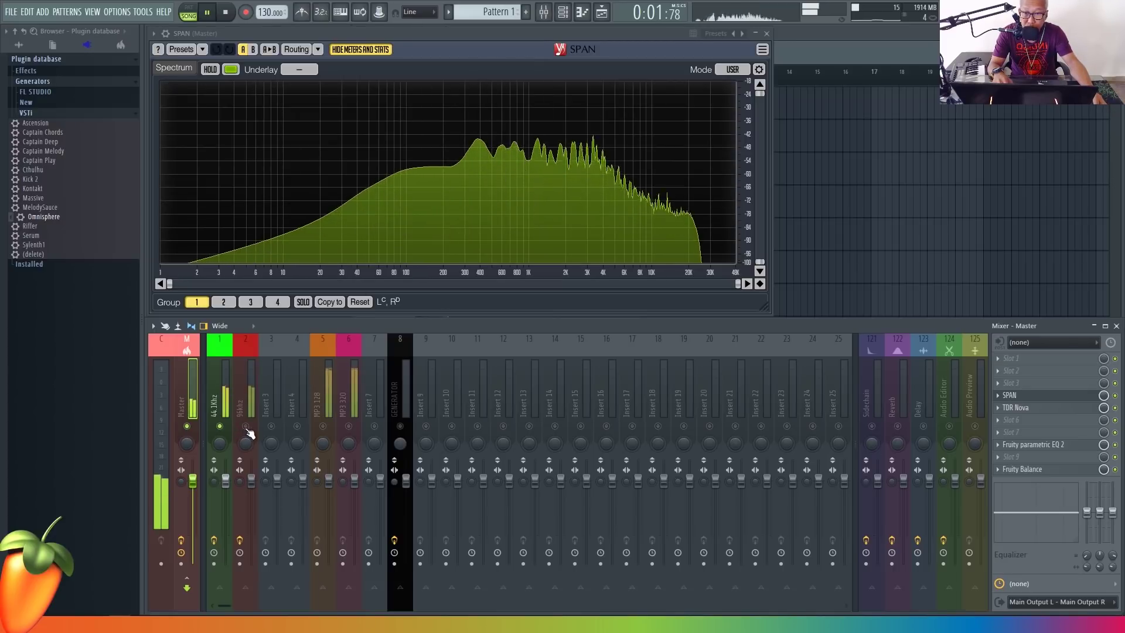
right_click(245, 427)
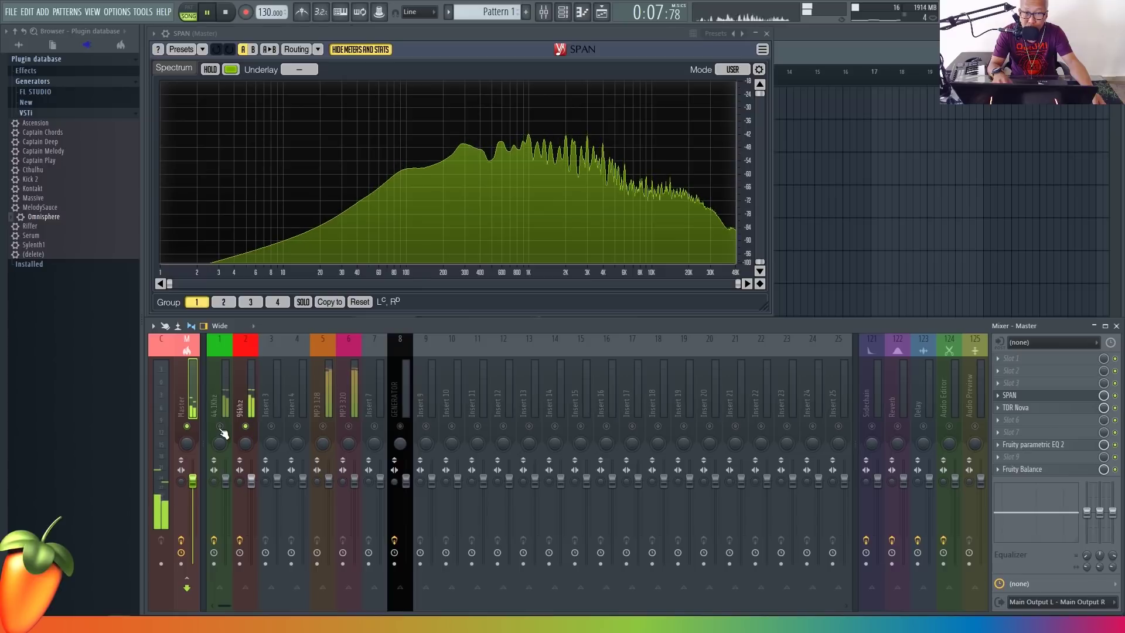
right_click(220, 427)
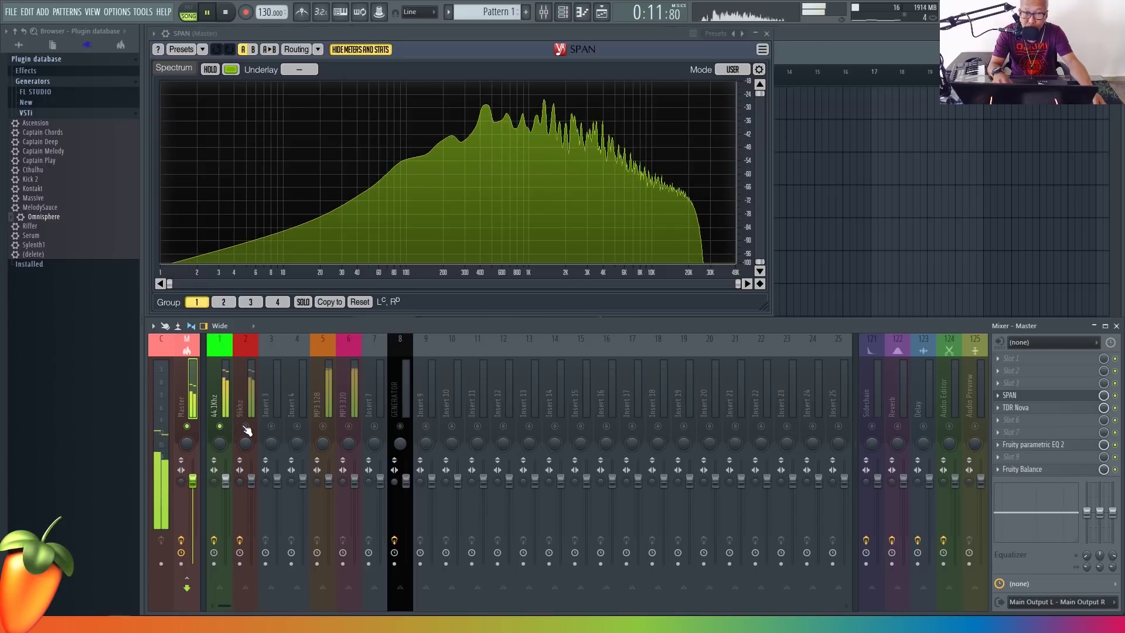
right_click(245, 427)
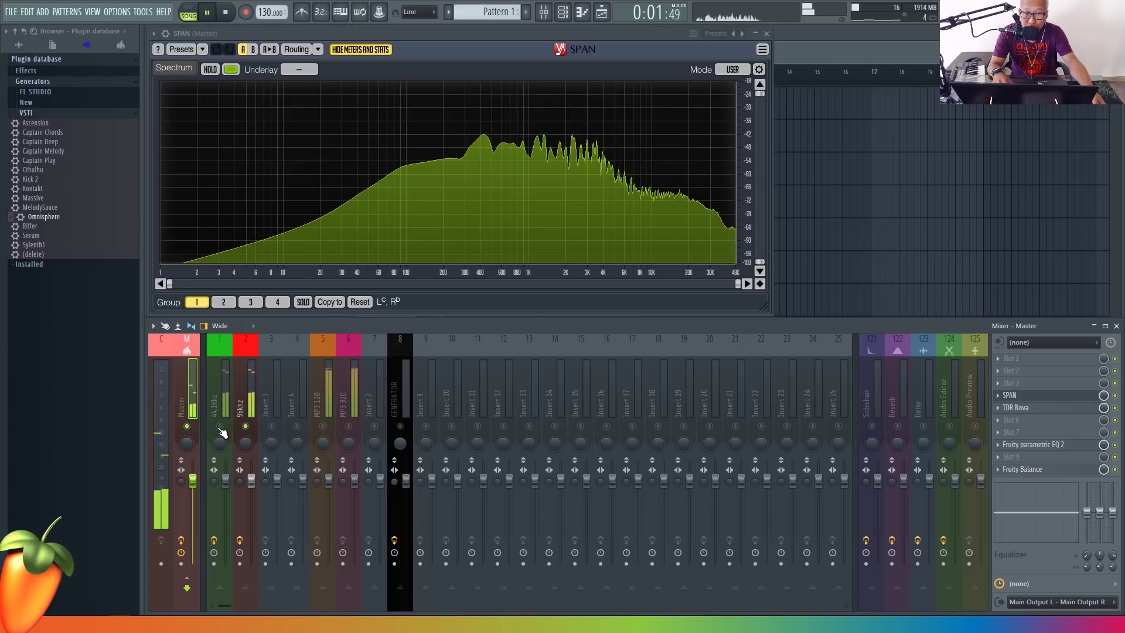
right_click(221, 428)
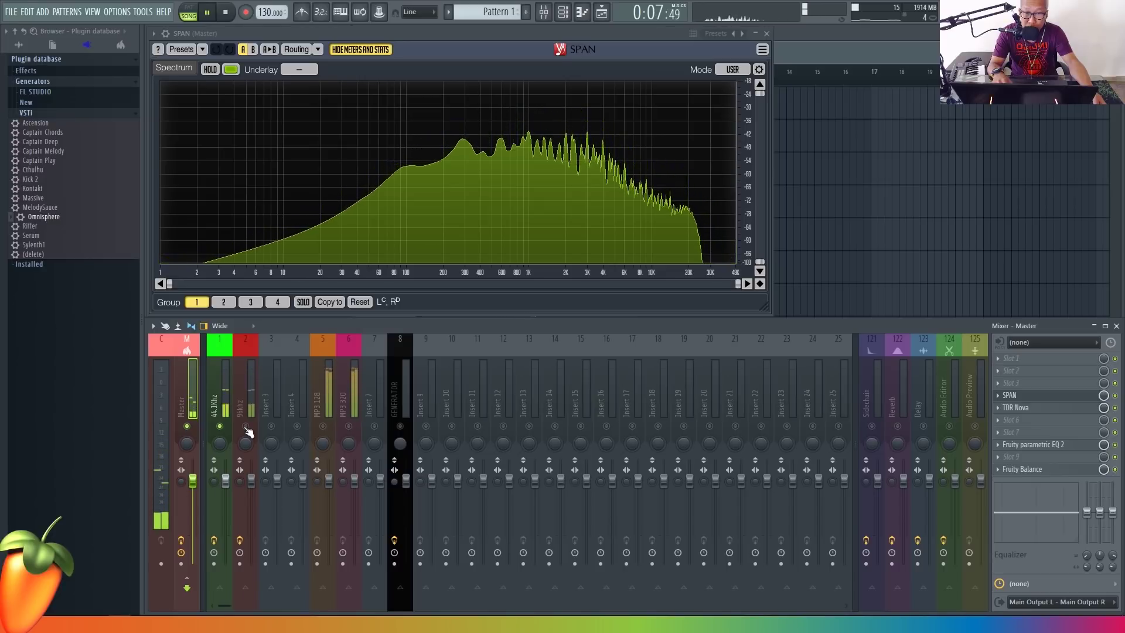
click(246, 428)
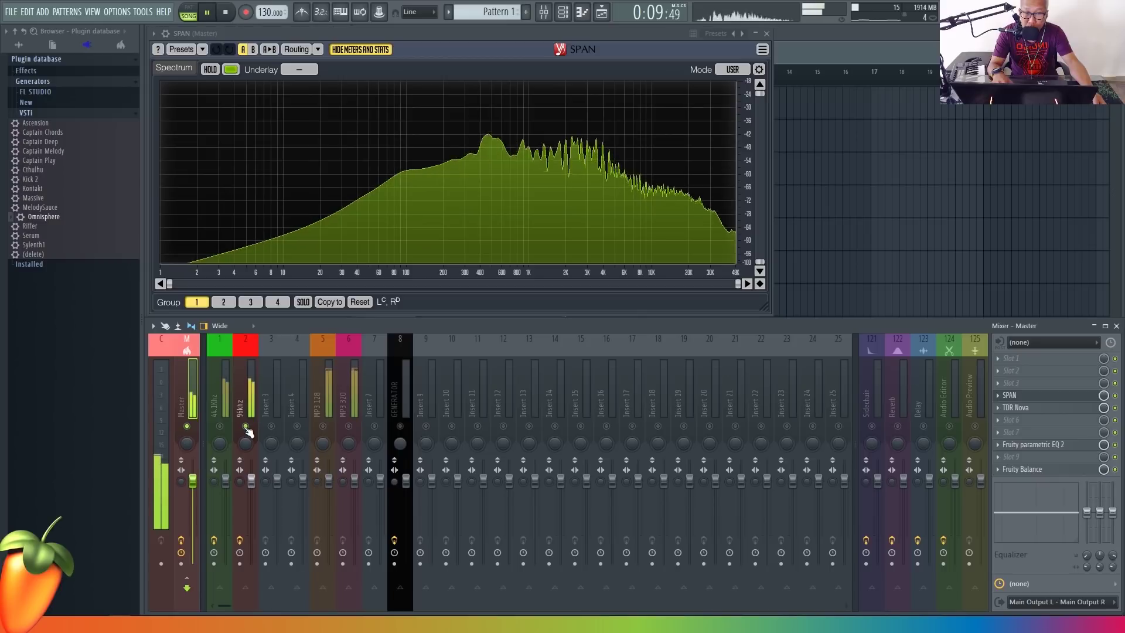
key(space)
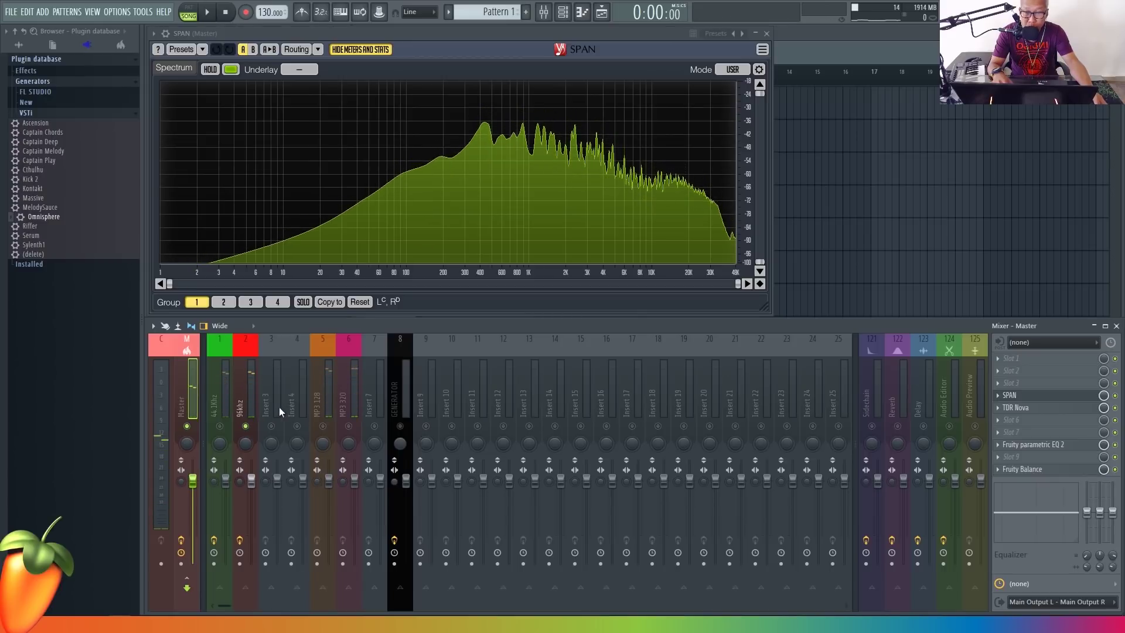
Play the 44.1Khz track and the 96khz track in separate passes, examining where each one's high frequencies end in SPAN.
right_click(220, 426)
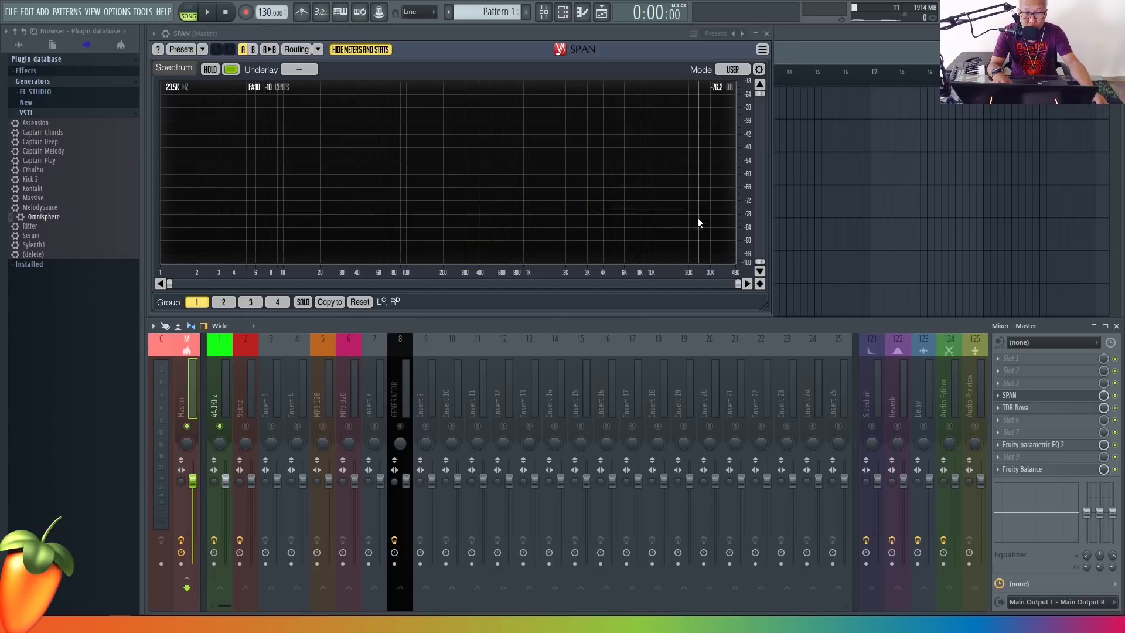
key(space)
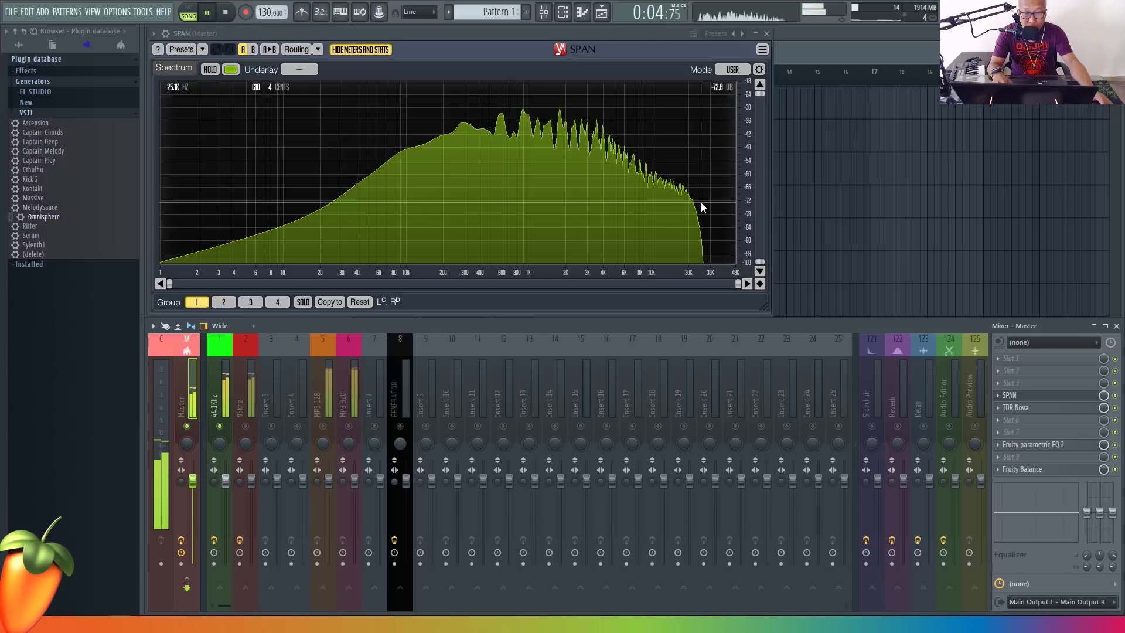
key(space)
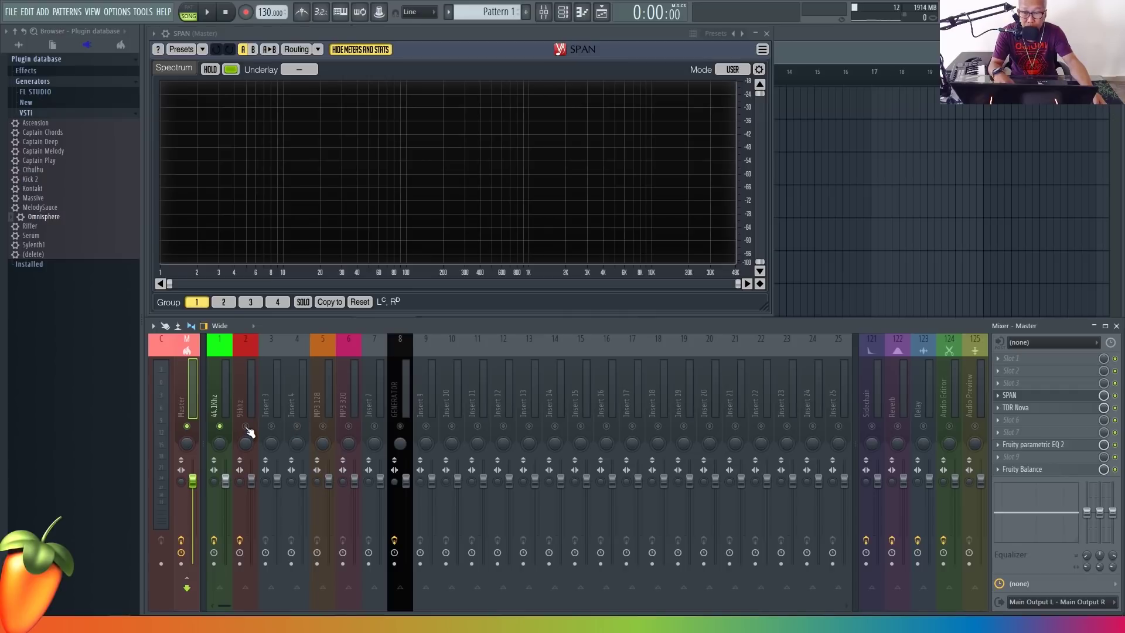
key(space)
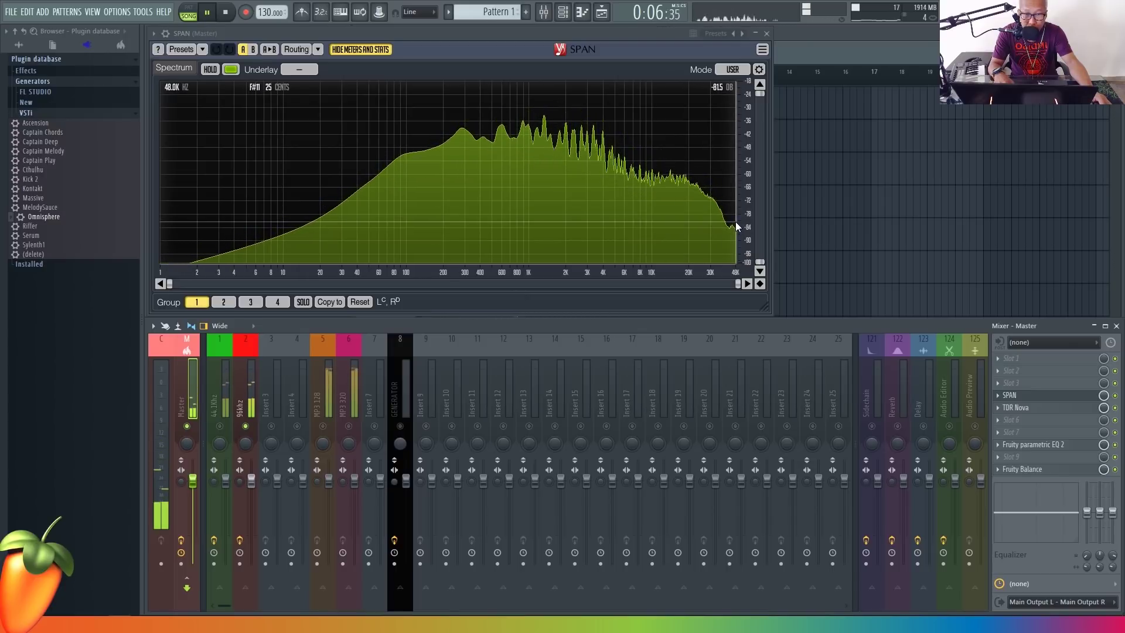
key(space)
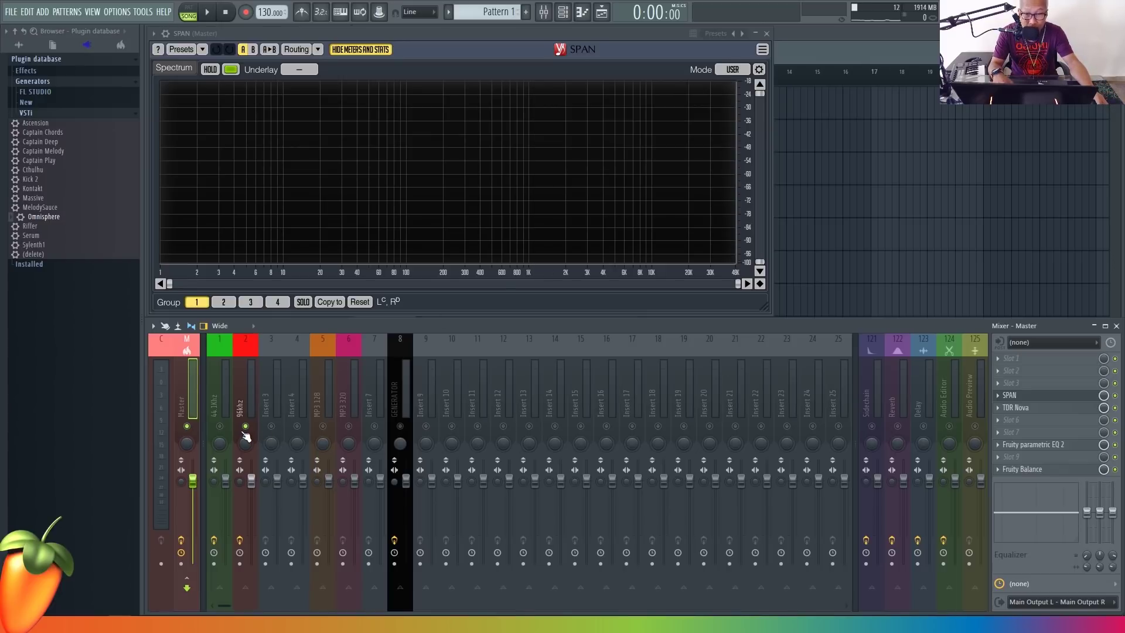
Play from the 96khz track and switch solo back and forth with the 44.1Khz track, comparing their high-frequency rolloff, then stop playback.
key(space)
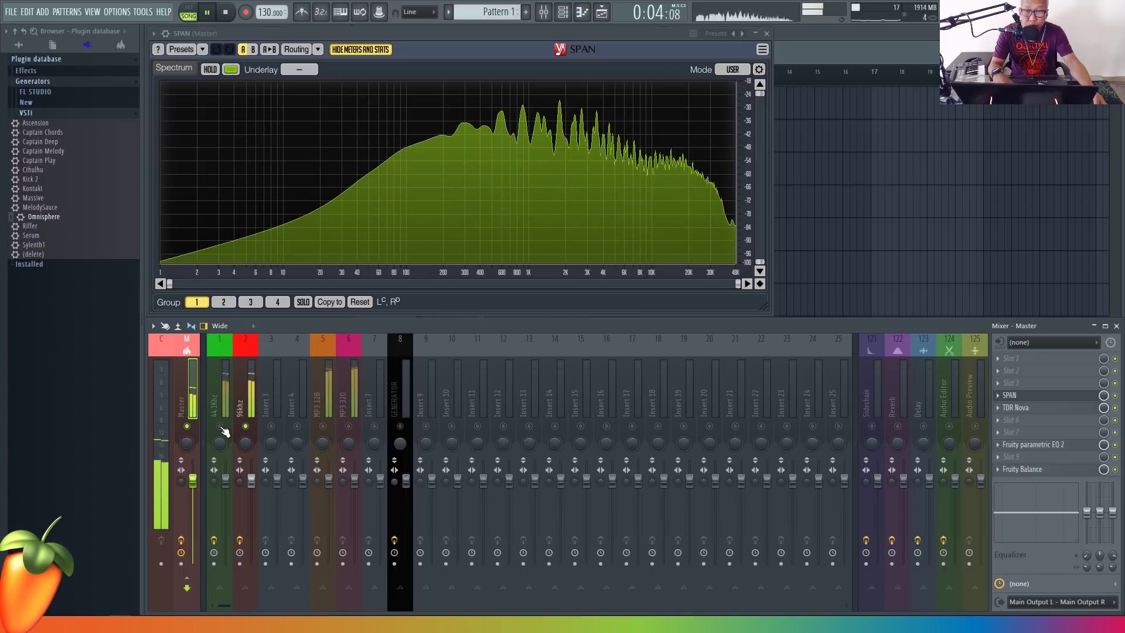
click(222, 429)
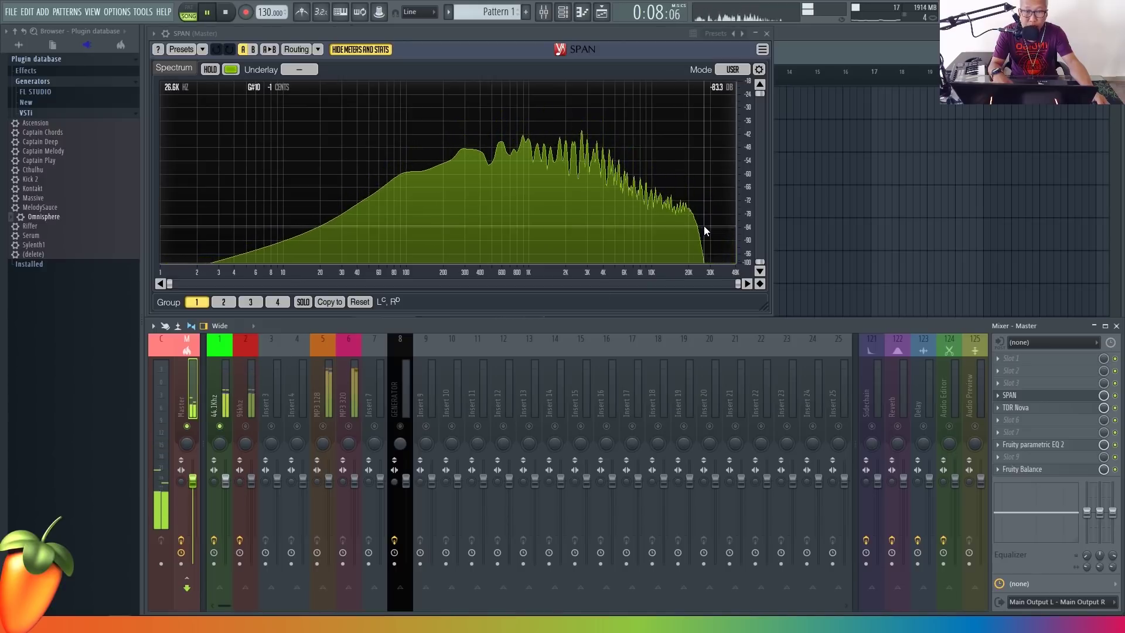
click(247, 432)
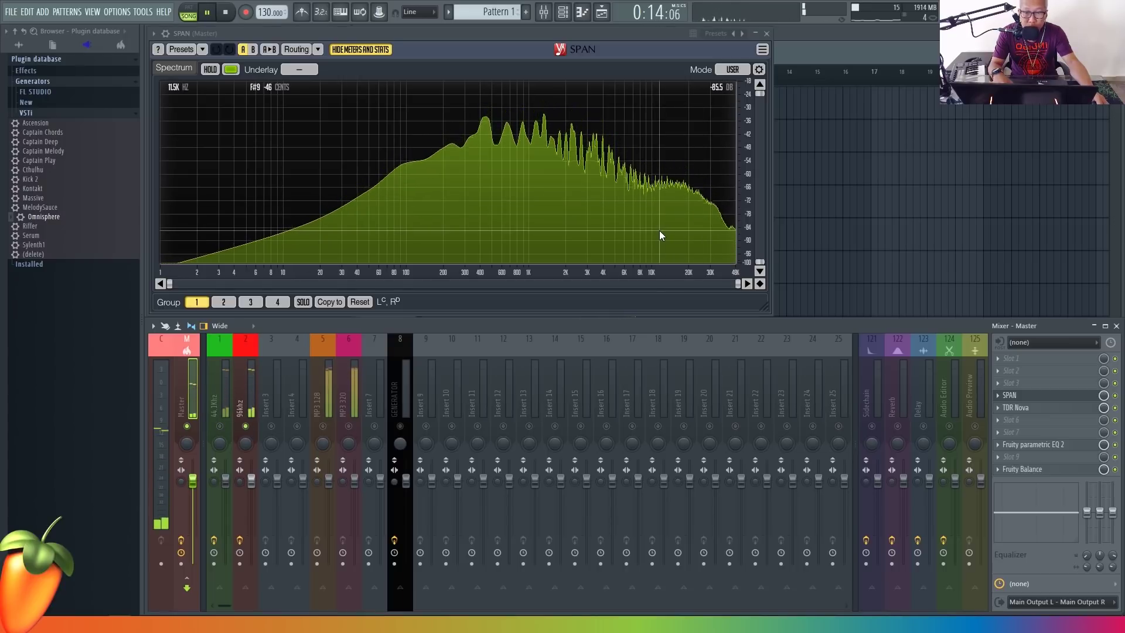
click(223, 434)
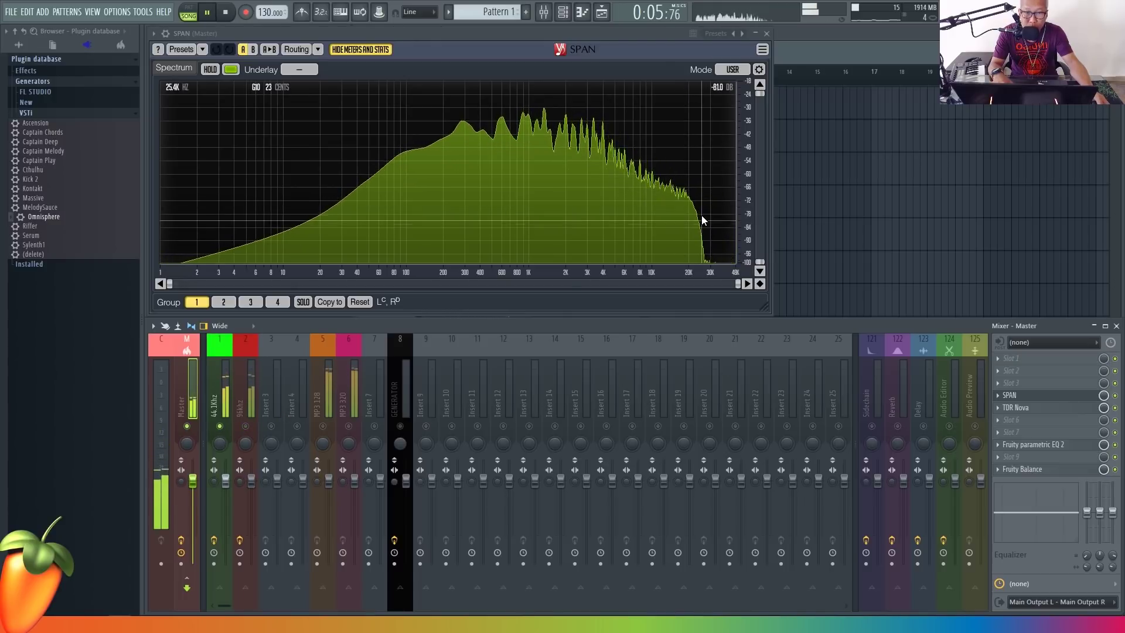
key(space)
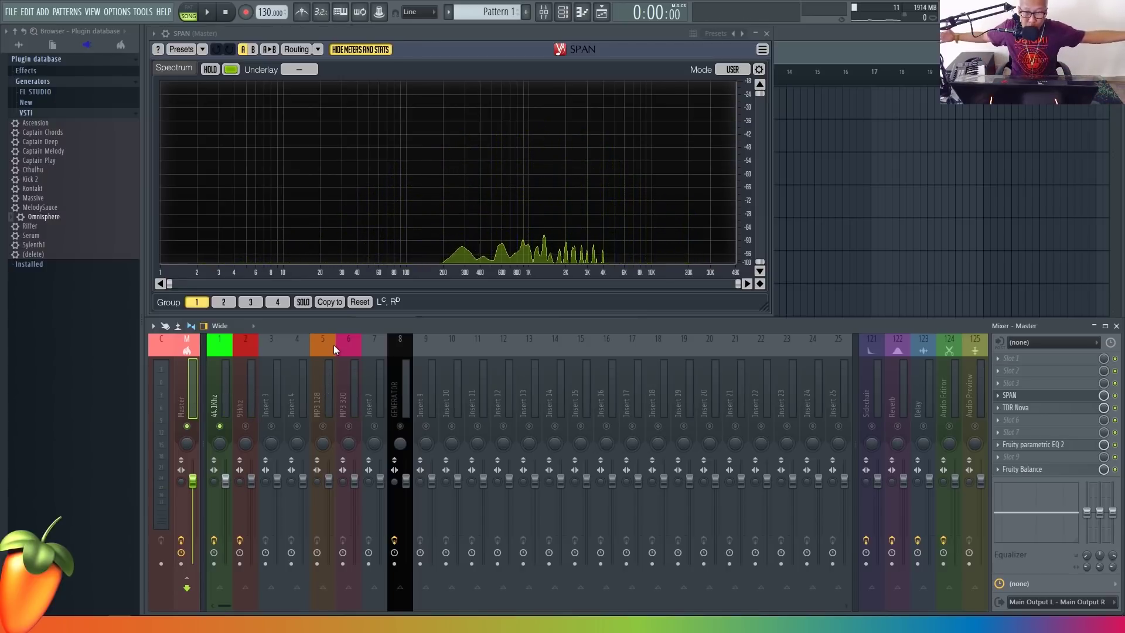
Reopen Fruity parametric EQ 2 on the Master and reposition its window over the SPAN analyzer.
click(1035, 445)
drag(625, 125, 586, 124)
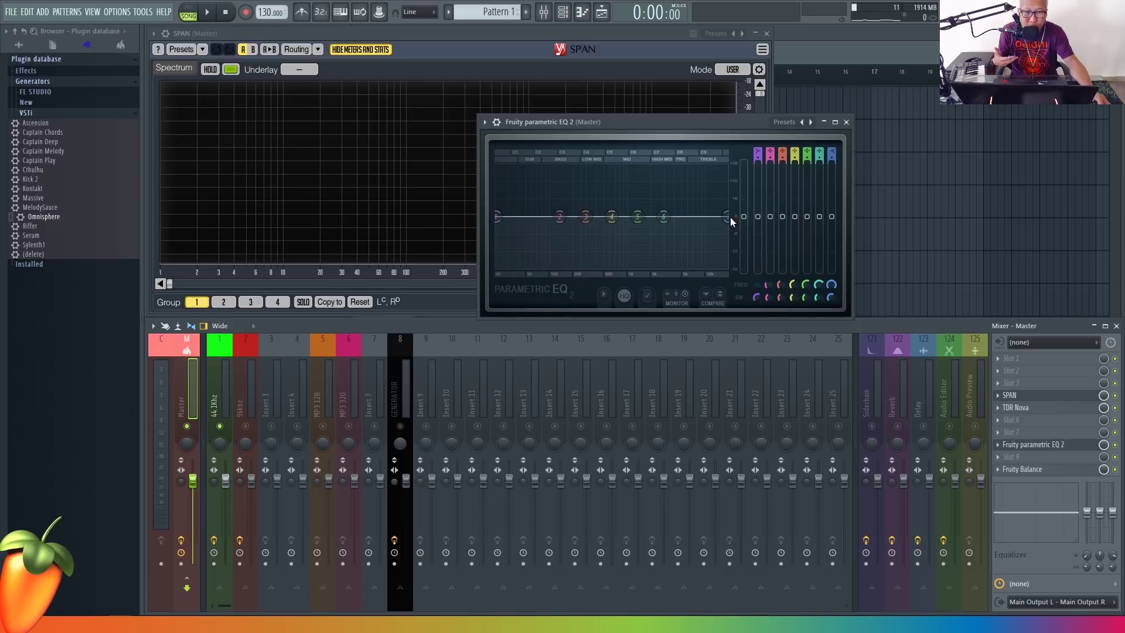
Close Fruity parametric EQ 2, open TDR Nova from the Master's effect slots and reposition its window slightly.
click(846, 122)
click(1035, 409)
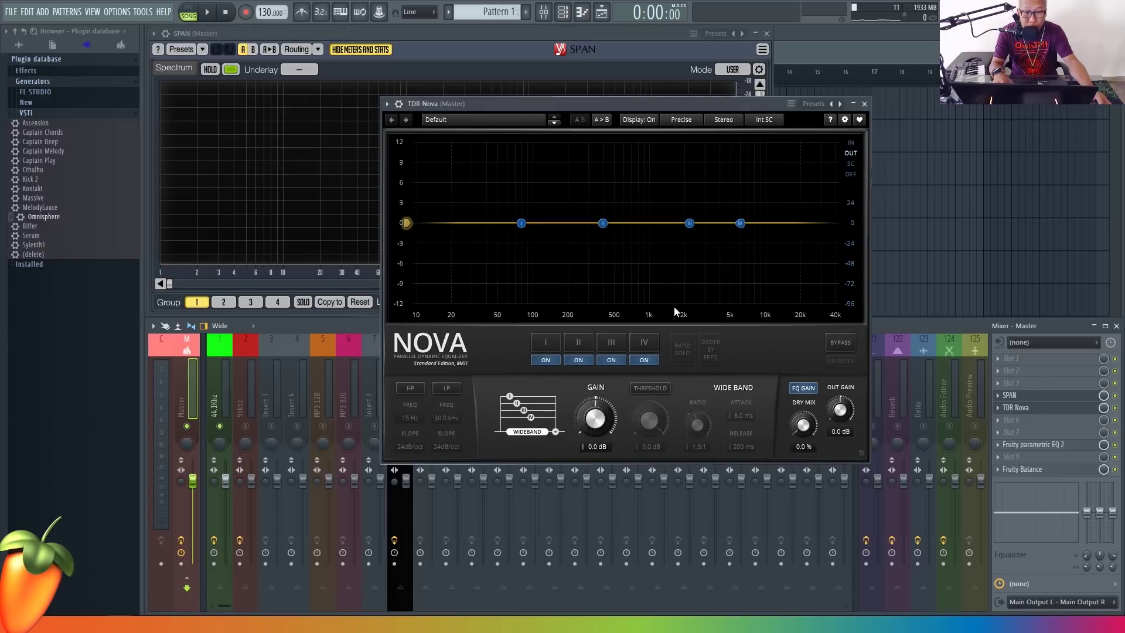
drag(590, 106, 580, 103)
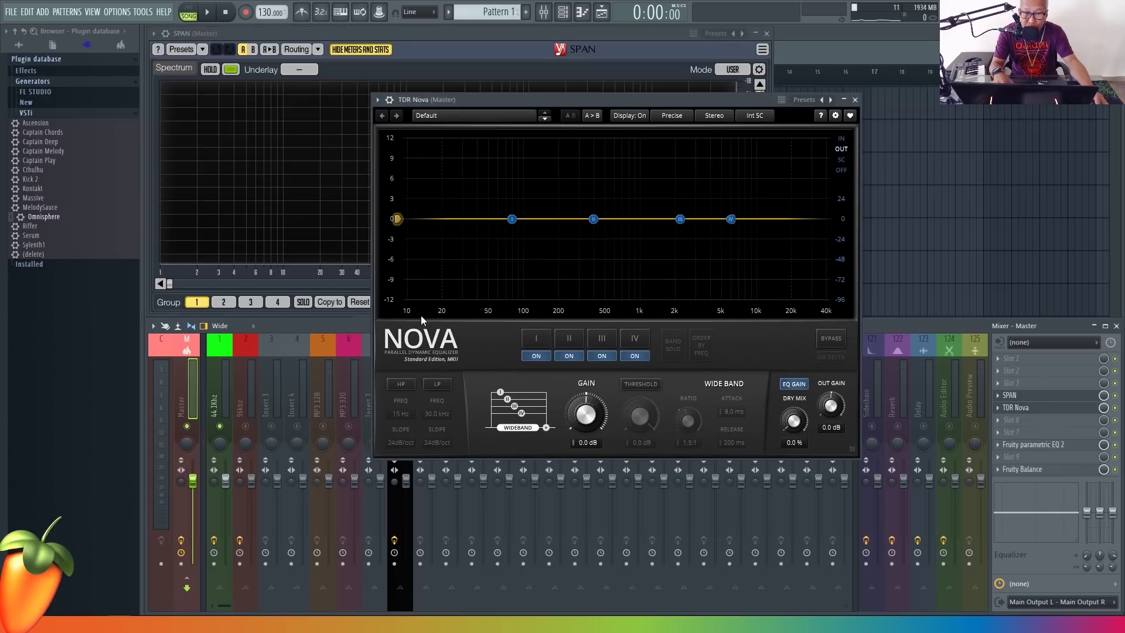
Play the 44.1Khz track, switch solo to the 96khz track to compare their high frequencies in TDR Nova, then stop playback and close the plugin.
key(space)
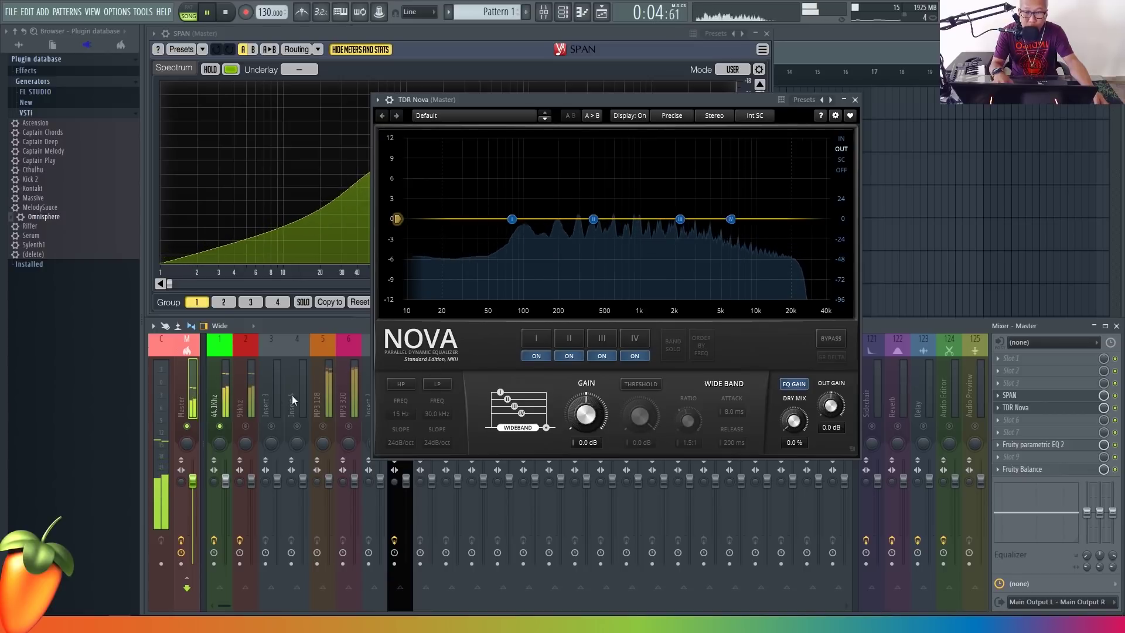
right_click(246, 426)
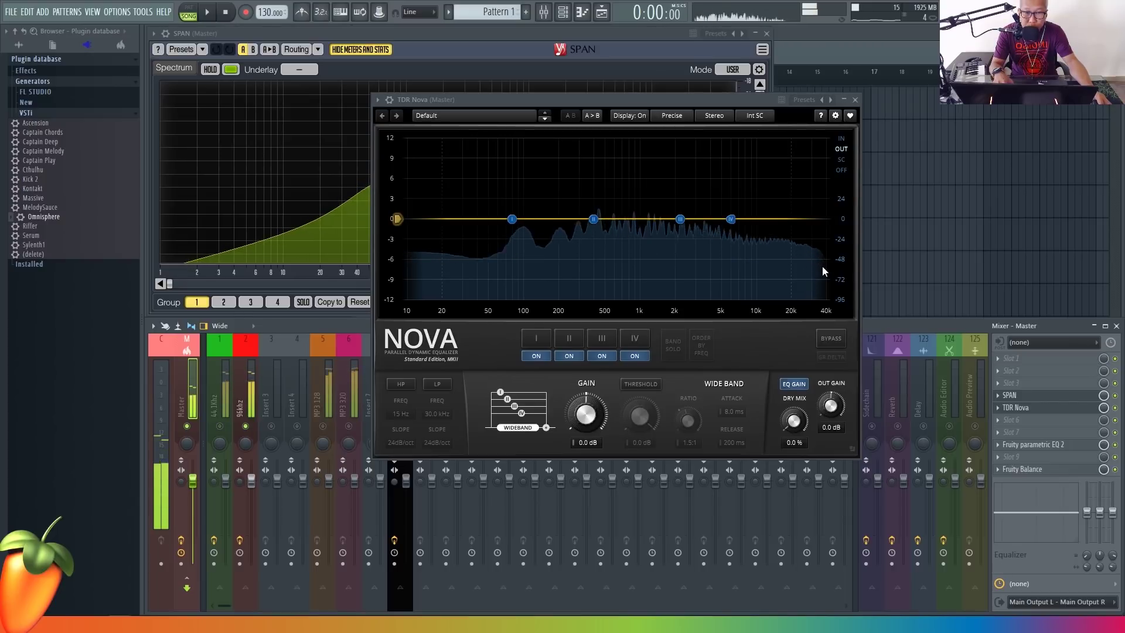
key(space)
click(855, 100)
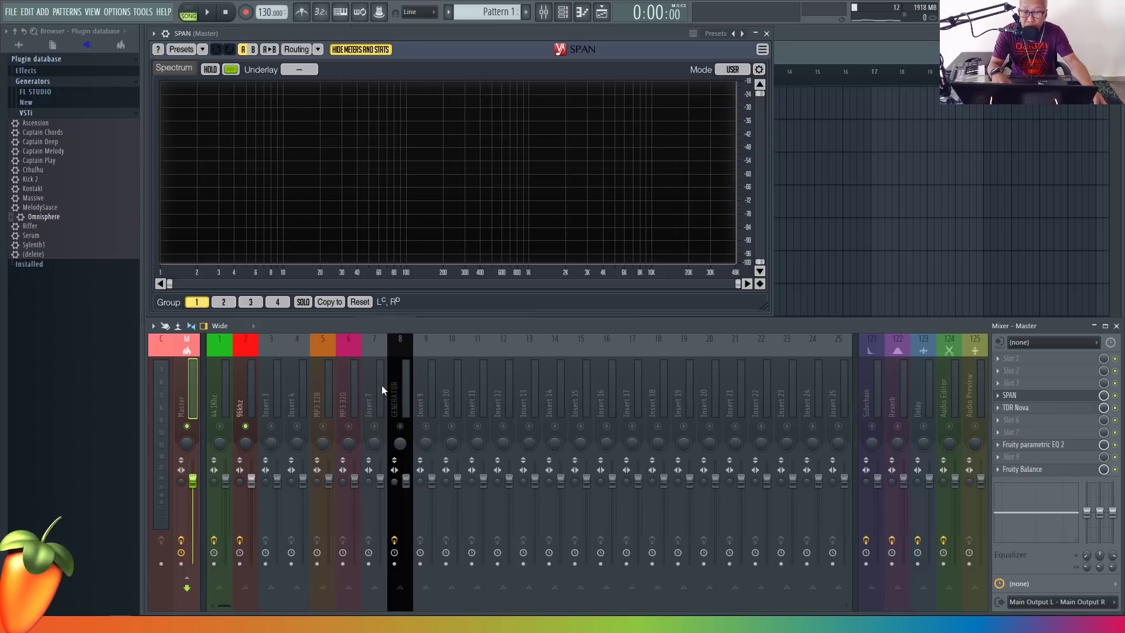
Solo the MP3 128 and MP3 320 mixer tracks in turn, finishing with the MP3 128 track soloed.
click(327, 427)
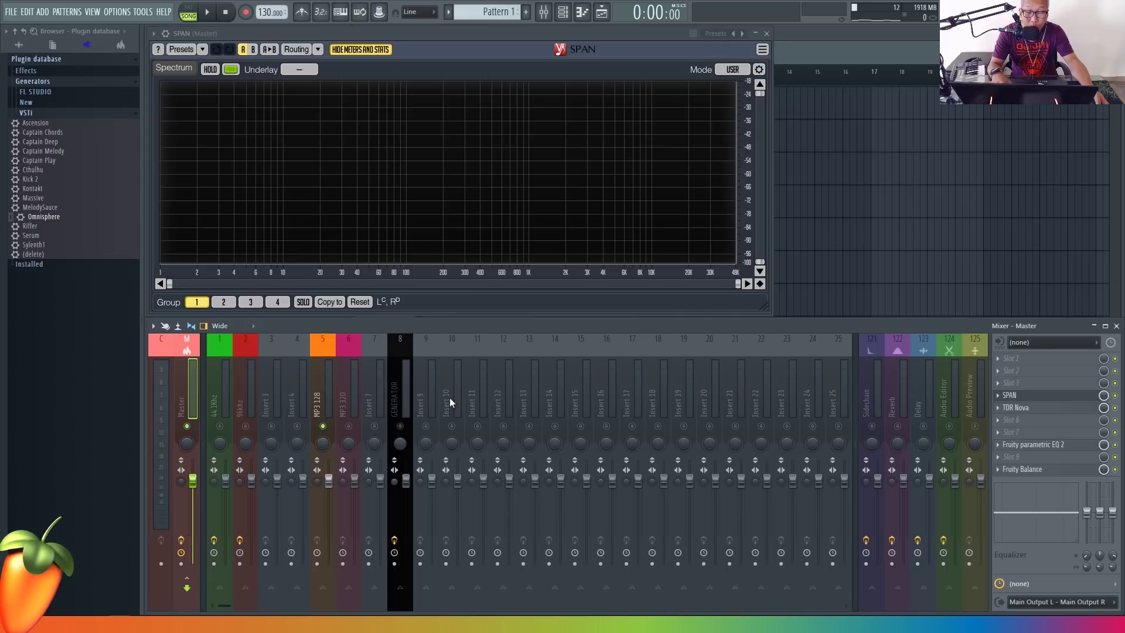
click(351, 431)
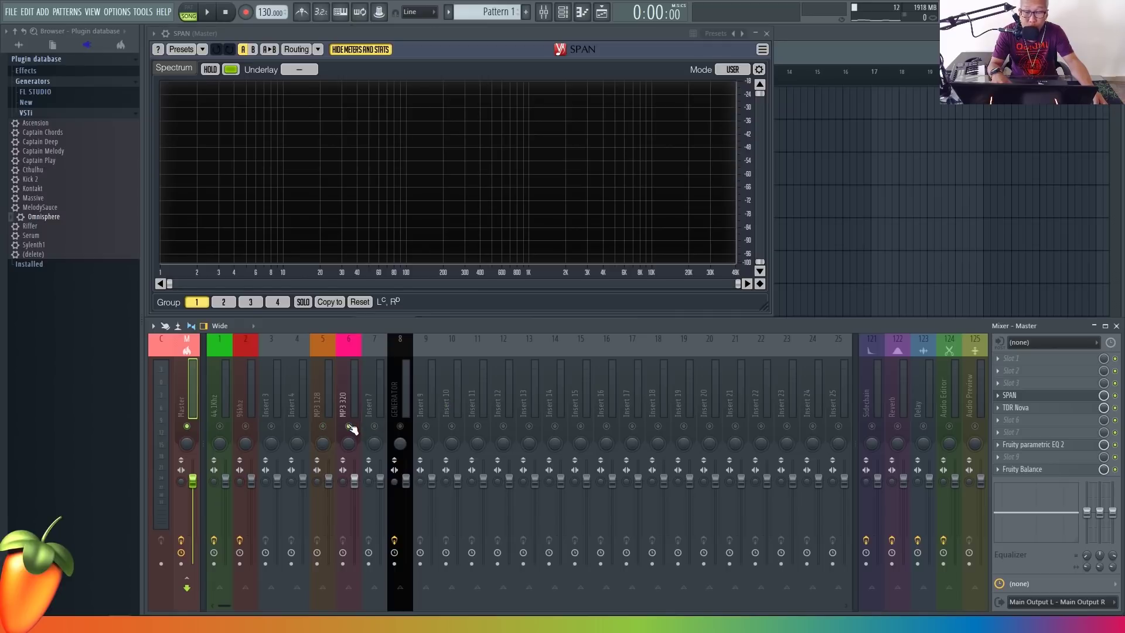
click(323, 428)
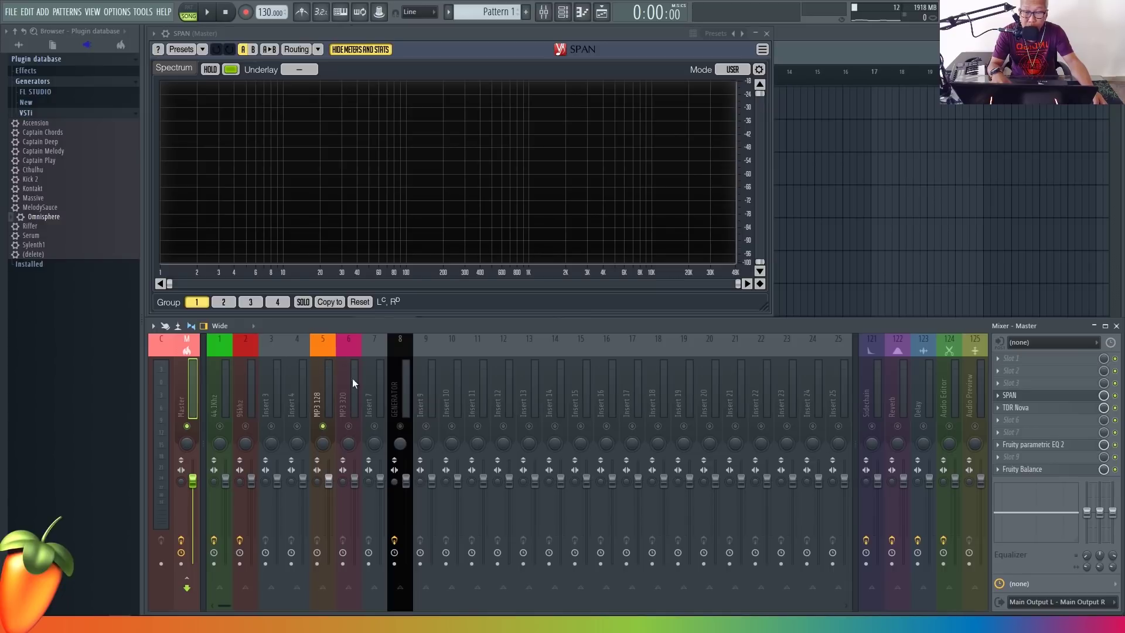
click(352, 431)
click(324, 428)
Play from the MP3 128 track, alternating solo with the MP3 320 track to compare their cutoffs in SPAN, then stop playback on MP3 320.
key(space)
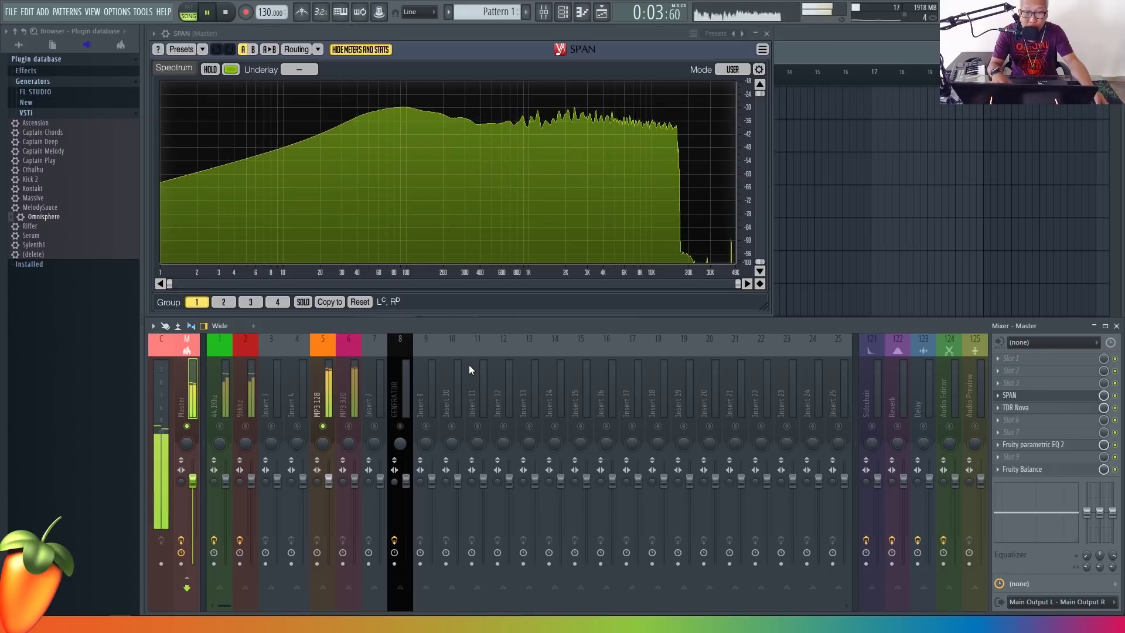
right_click(349, 426)
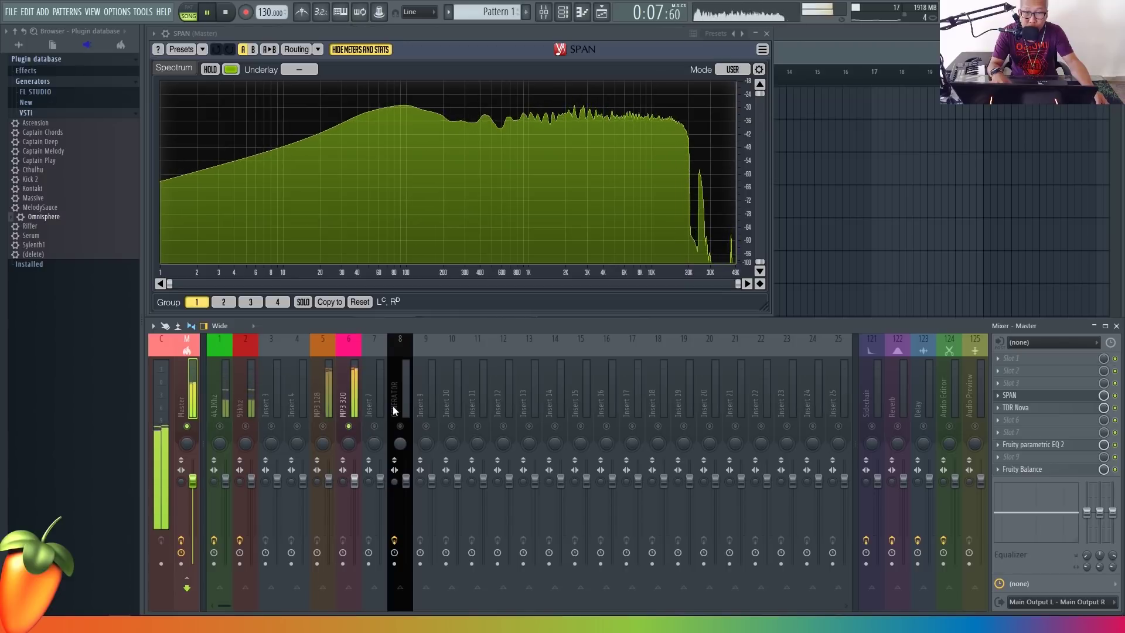
right_click(323, 426)
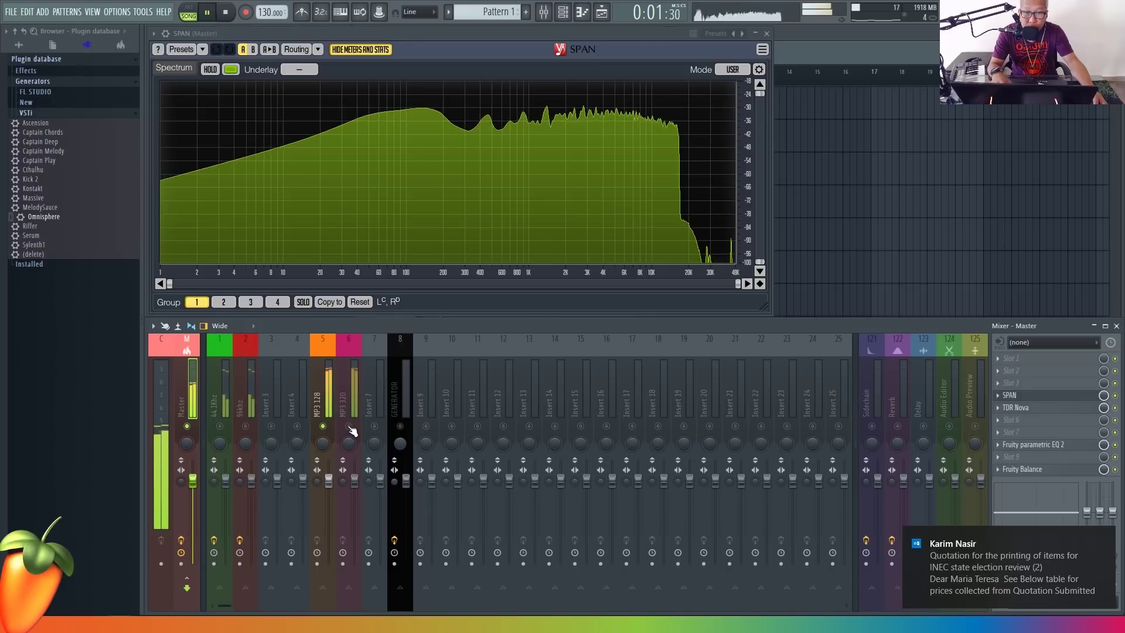
right_click(350, 428)
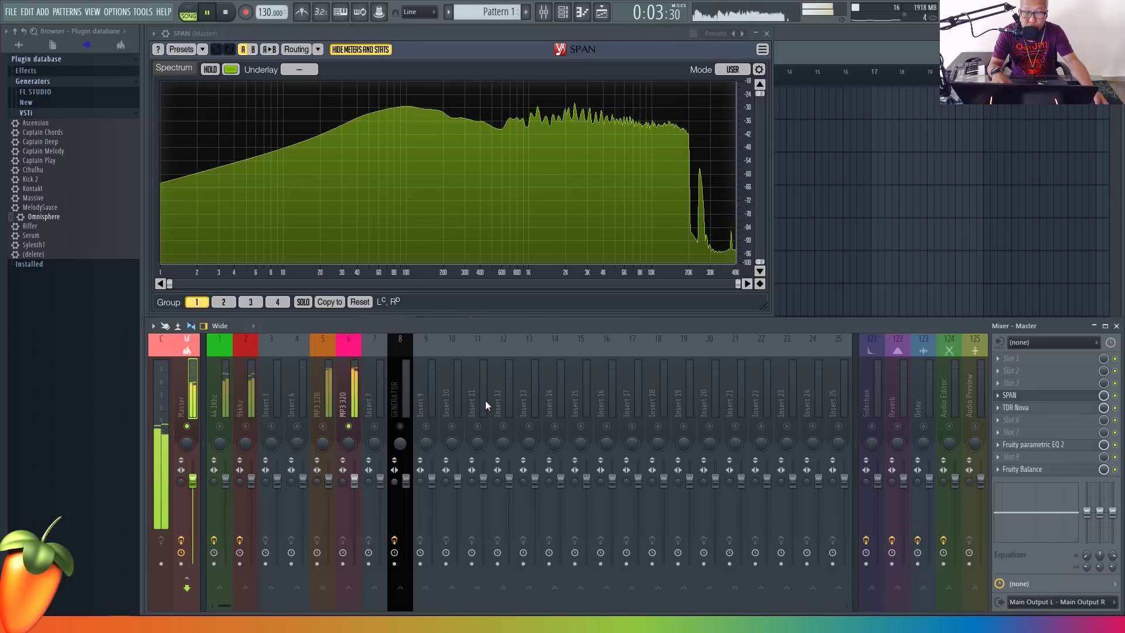
key(space)
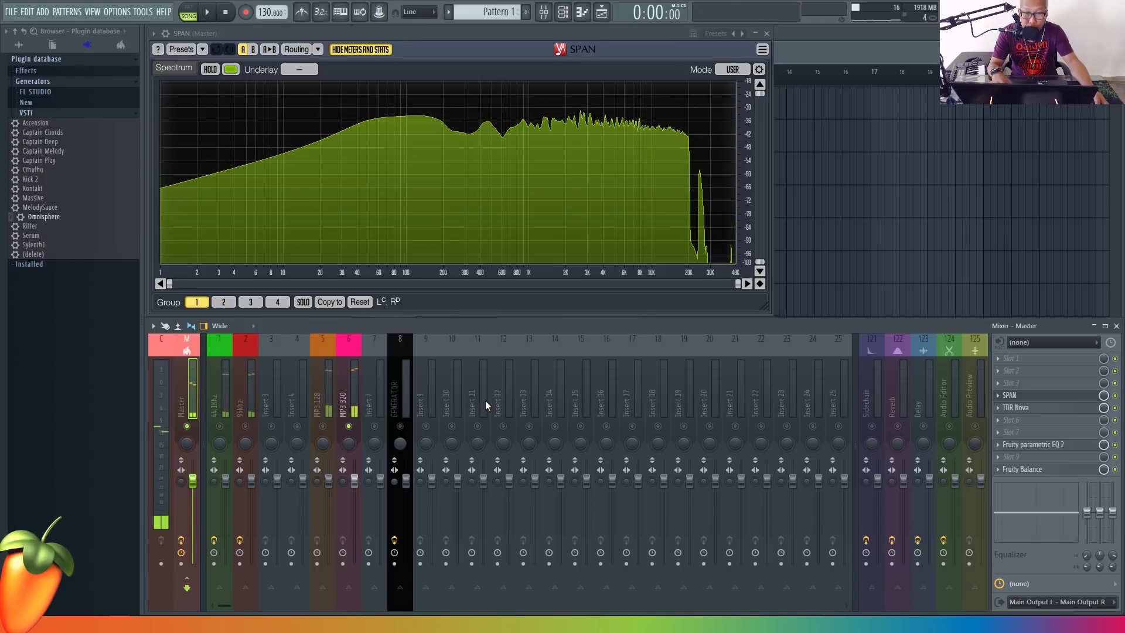
Solo and play the MP3 128 track, examine the frequency where its spectrum cuts off in SPAN, then stop playback.
click(326, 430)
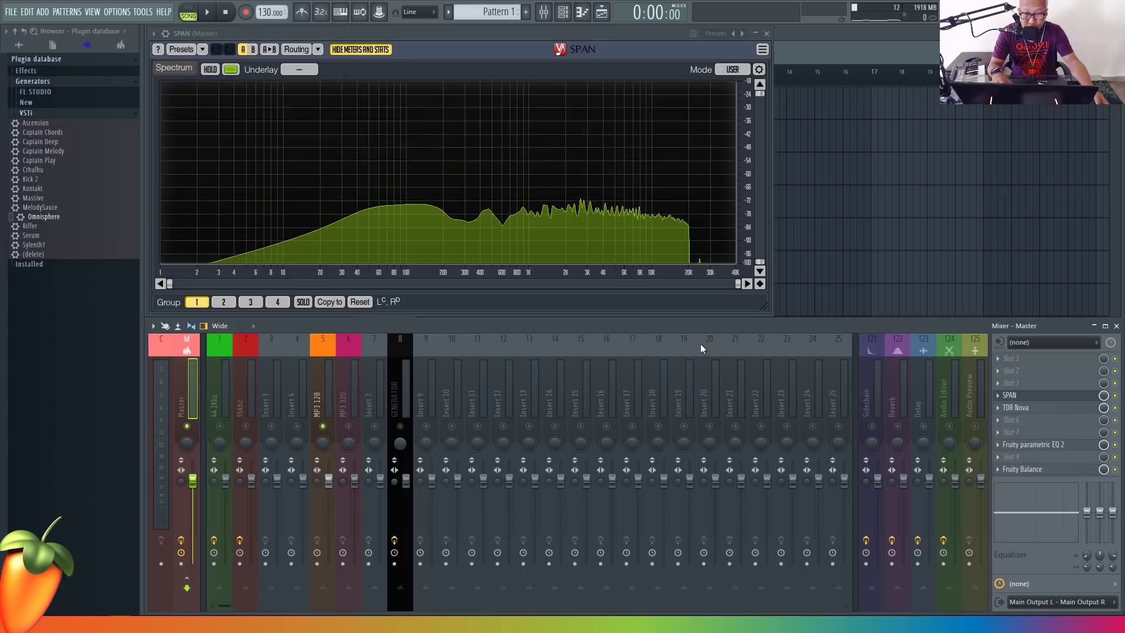
key(space)
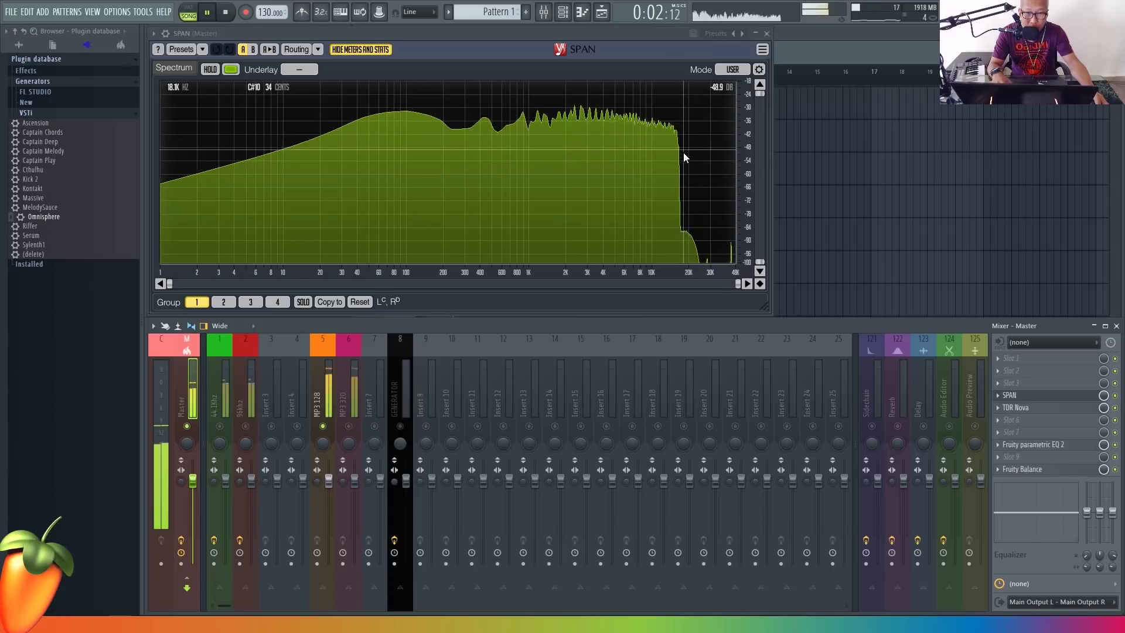
key(space)
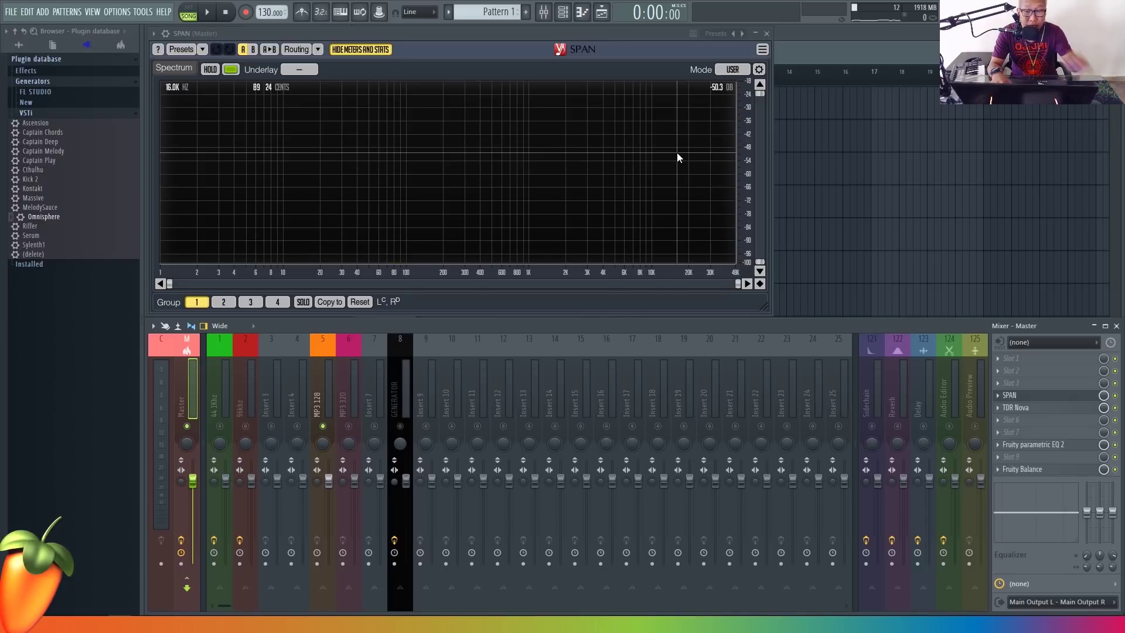
Solo and play the MP3 320 track, examine its cutoff in SPAN, switch solo to MP3 128 and back, then stop playback.
click(356, 428)
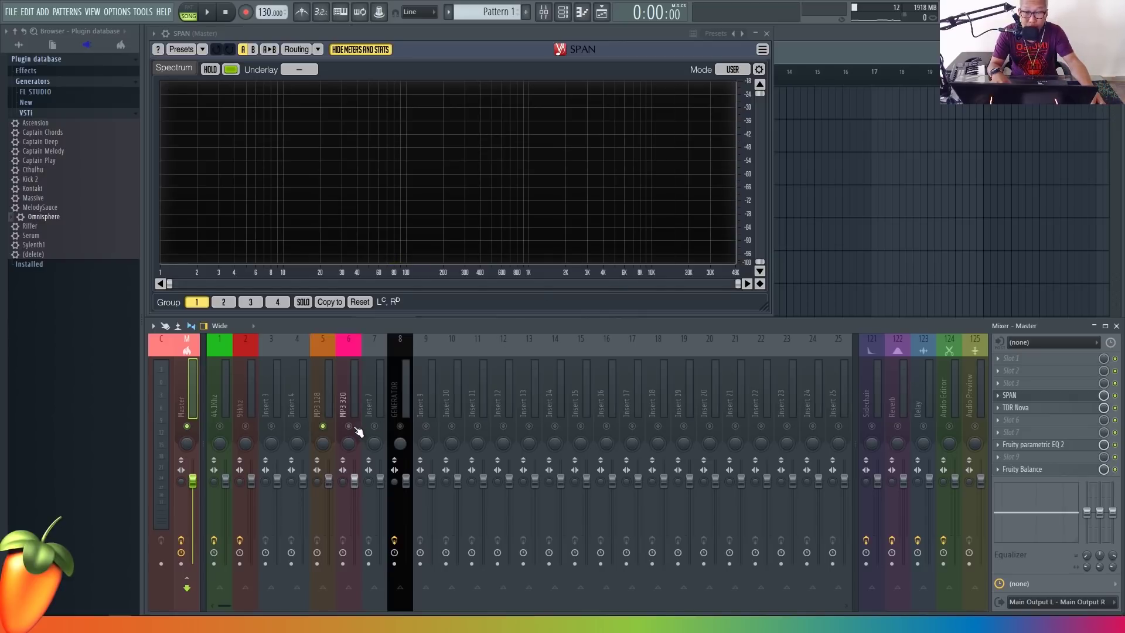
key(space)
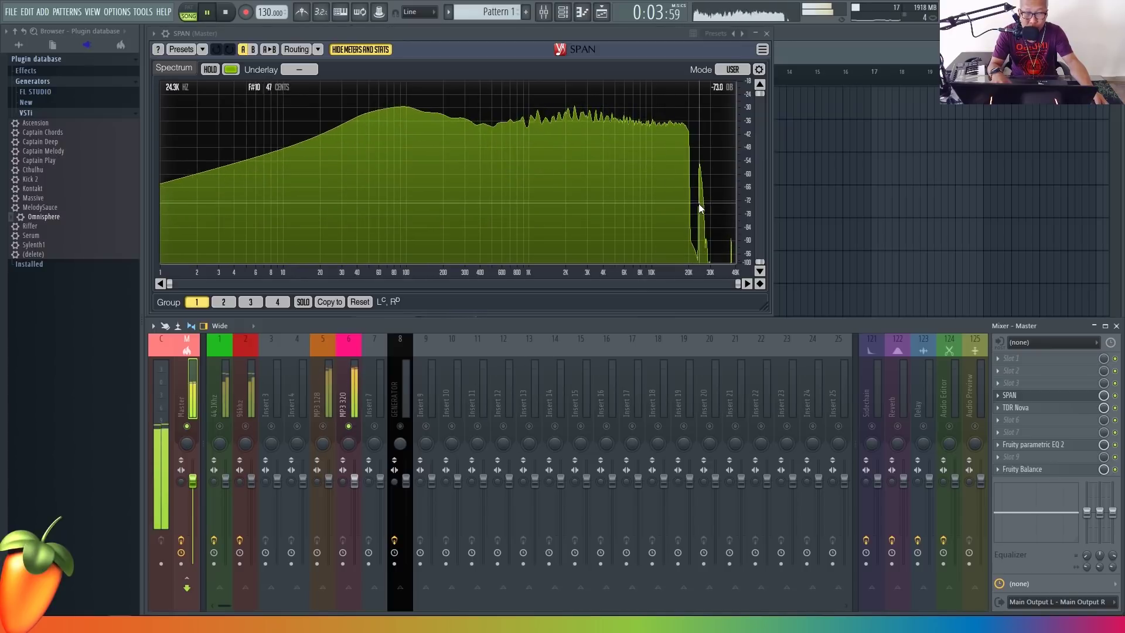
click(327, 432)
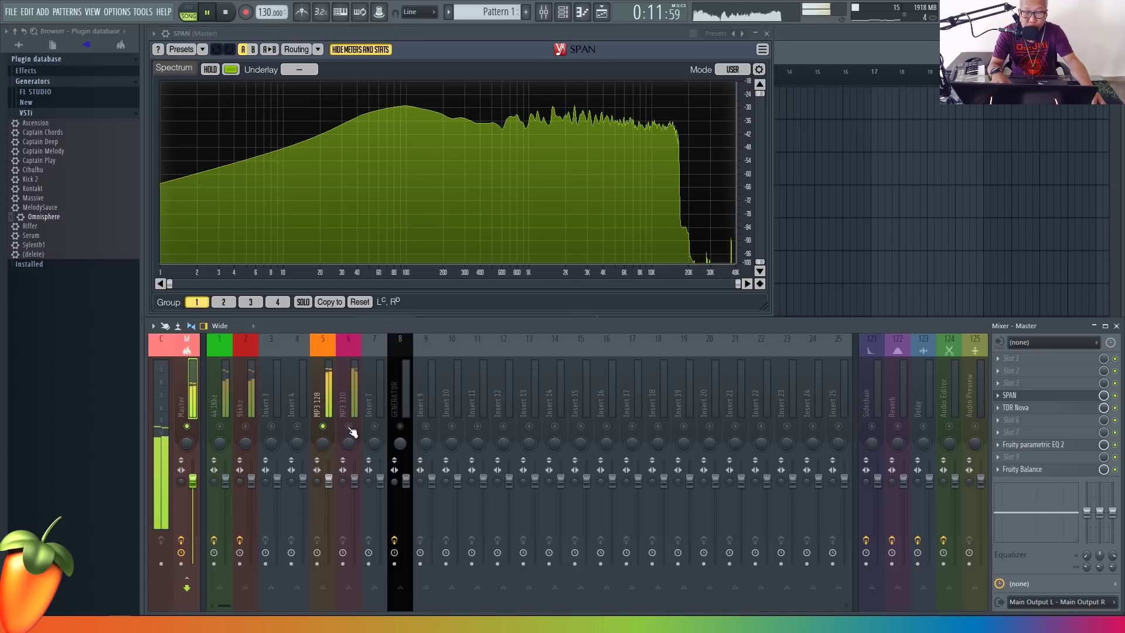
click(351, 432)
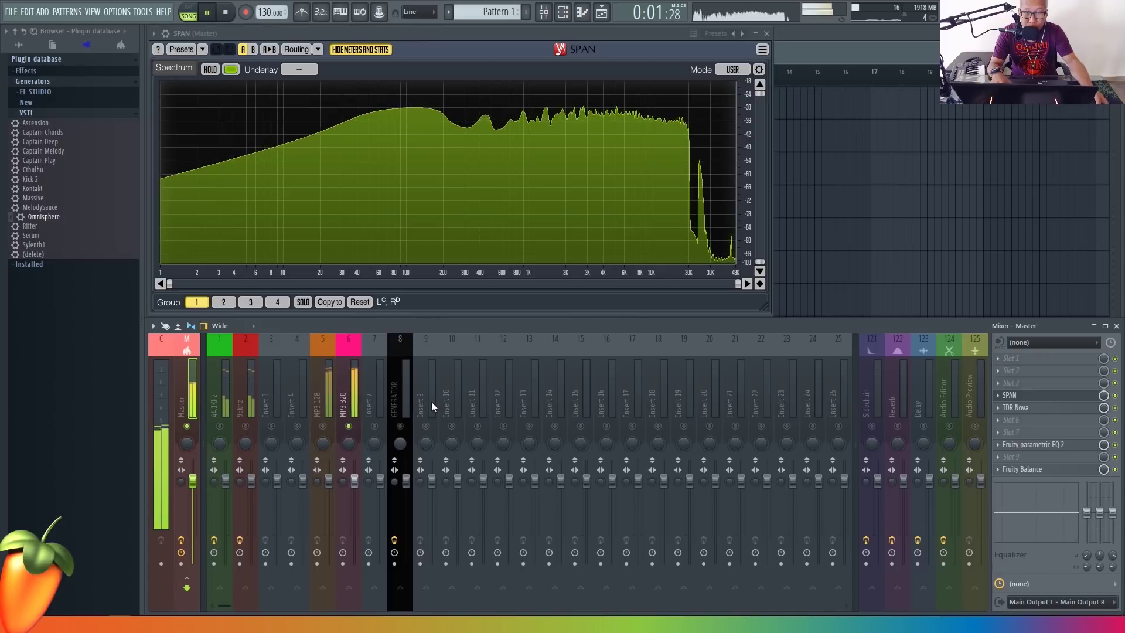
key(space)
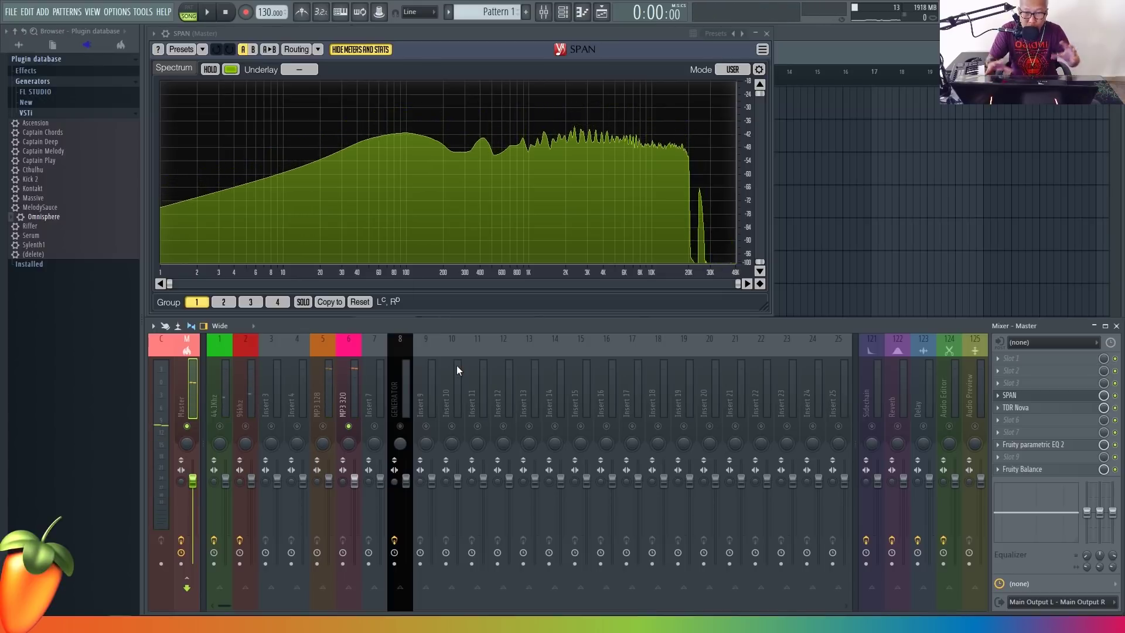